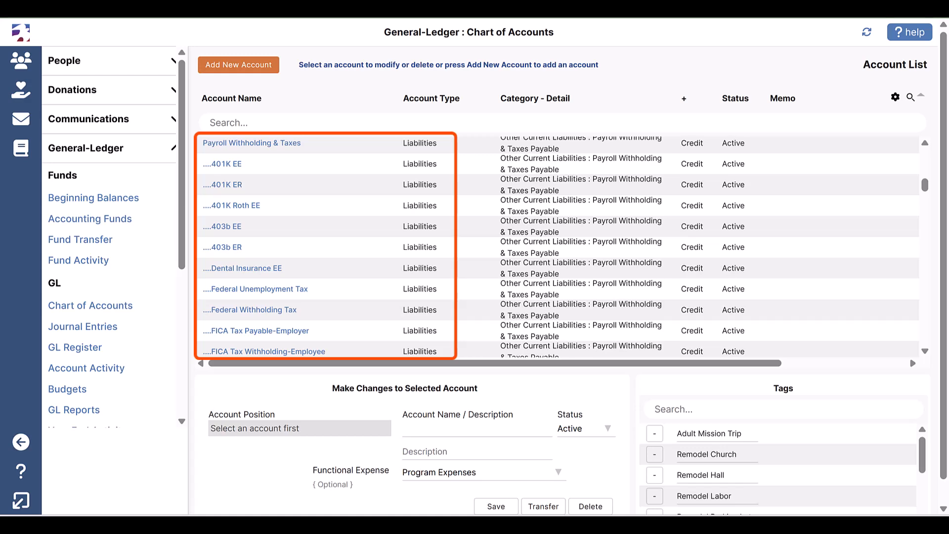
Search the chart of accounts for "Staff" accounts, narrowing the search to "Staff Bene"
left_click(364, 120)
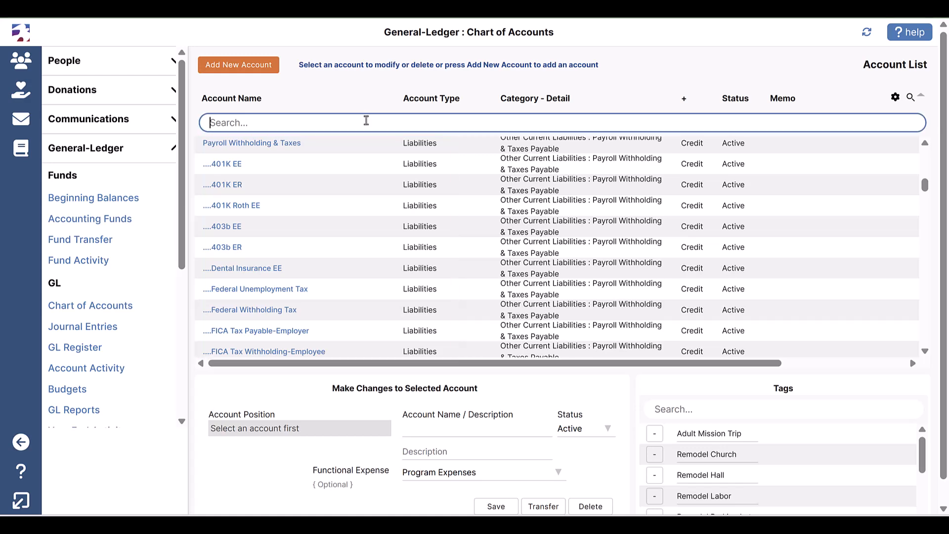
type("Staff")
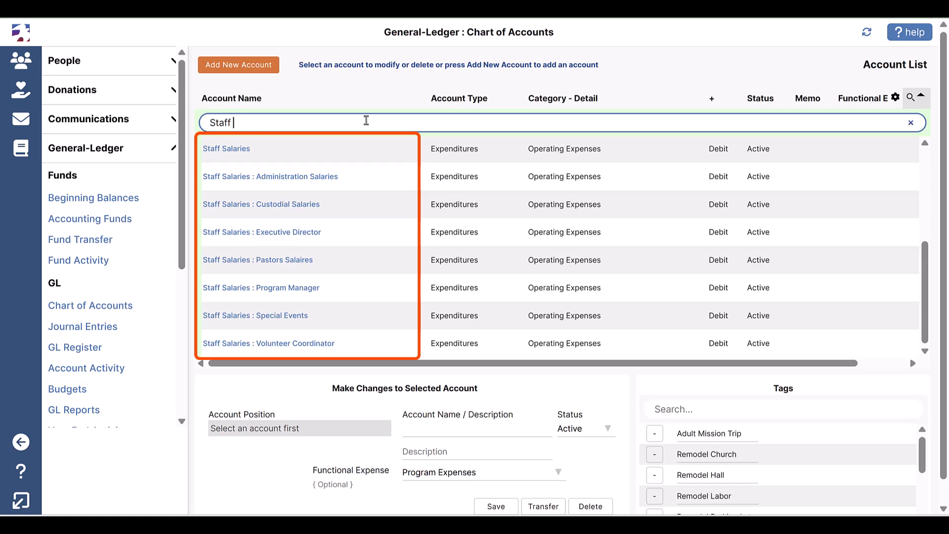
type(" Bene")
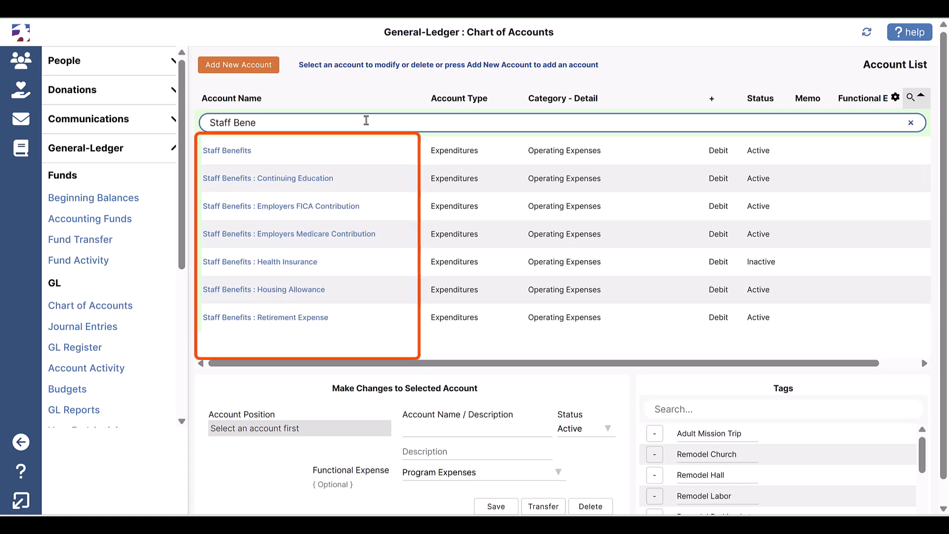
Open the employer benefit types list in Payroll Setup
scroll(94, 230, "down", 5)
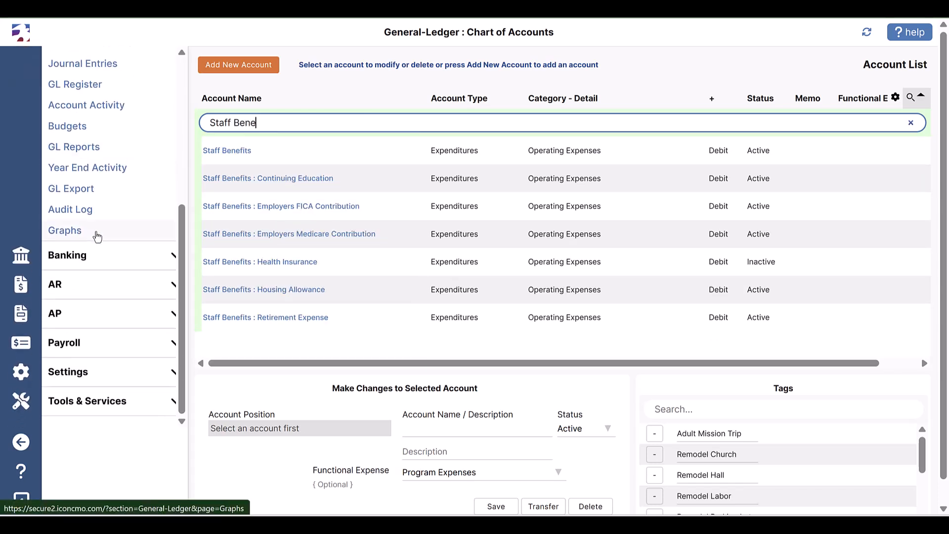
left_click(78, 344)
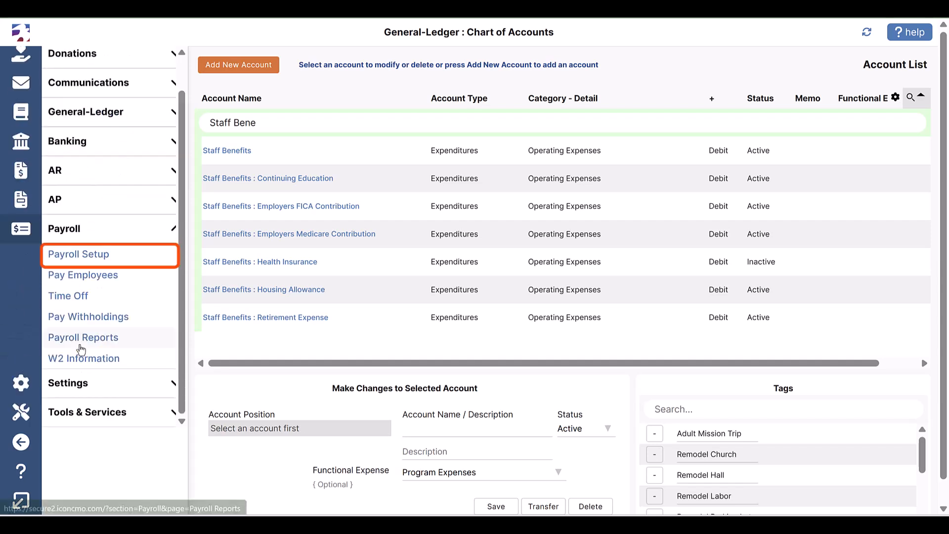
left_click(87, 255)
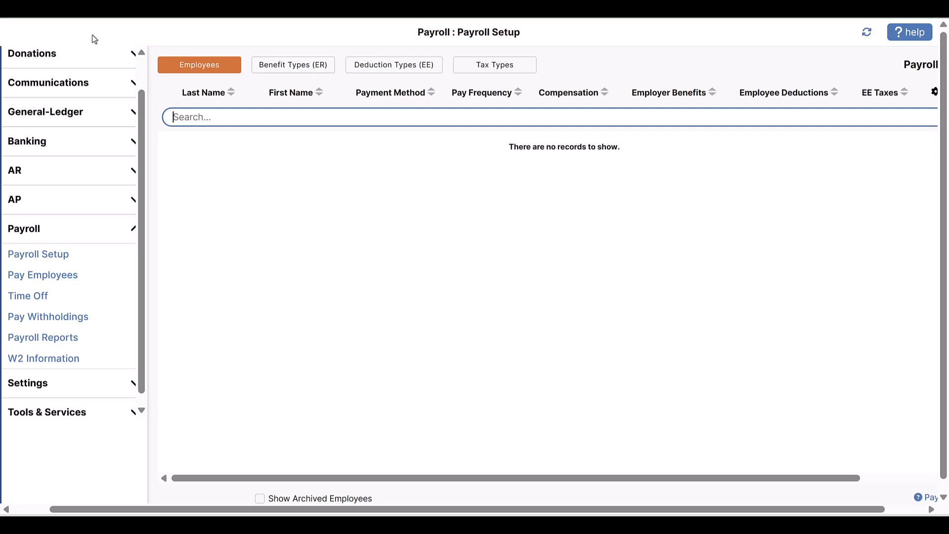
left_click(277, 69)
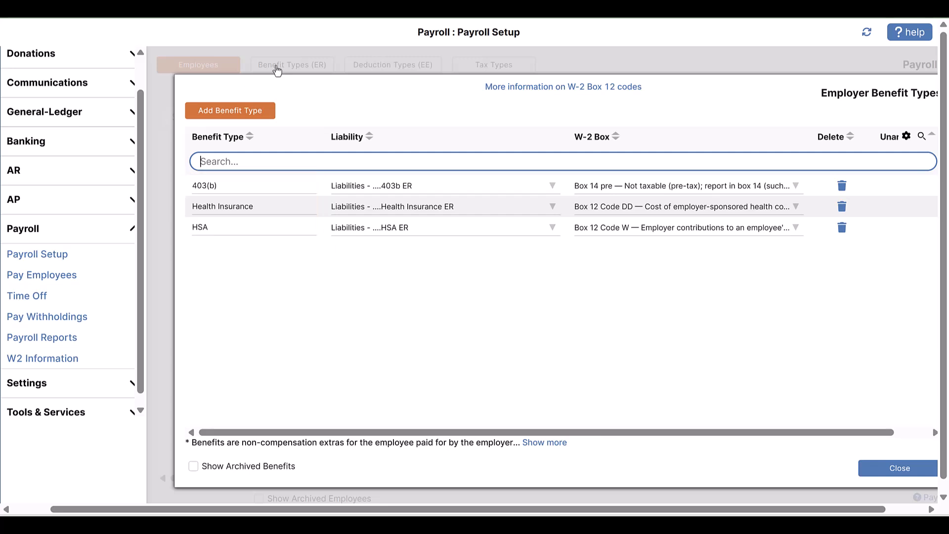
Add a 401K employer benefit type with the 401K ER liability and W-2 Box 14 pre, and close the benefit list
left_click(274, 115)
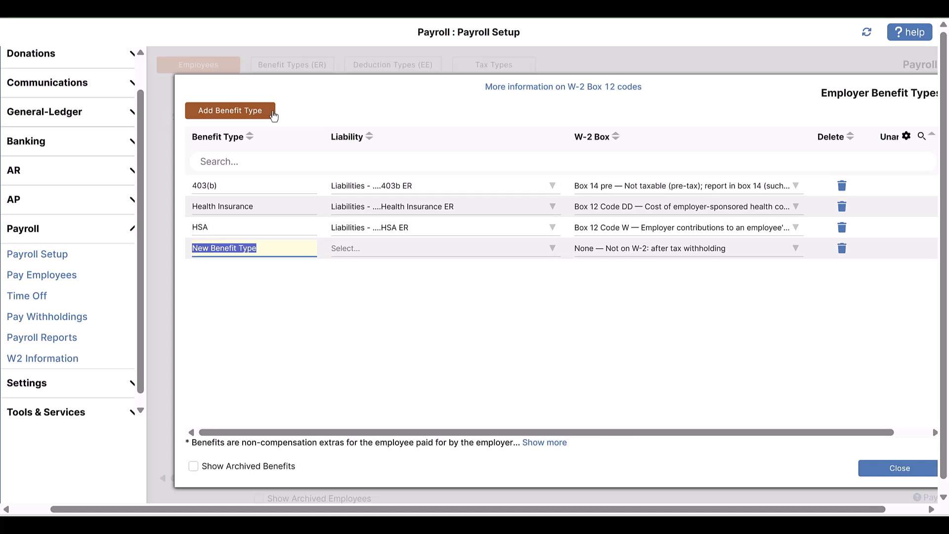
type("401K")
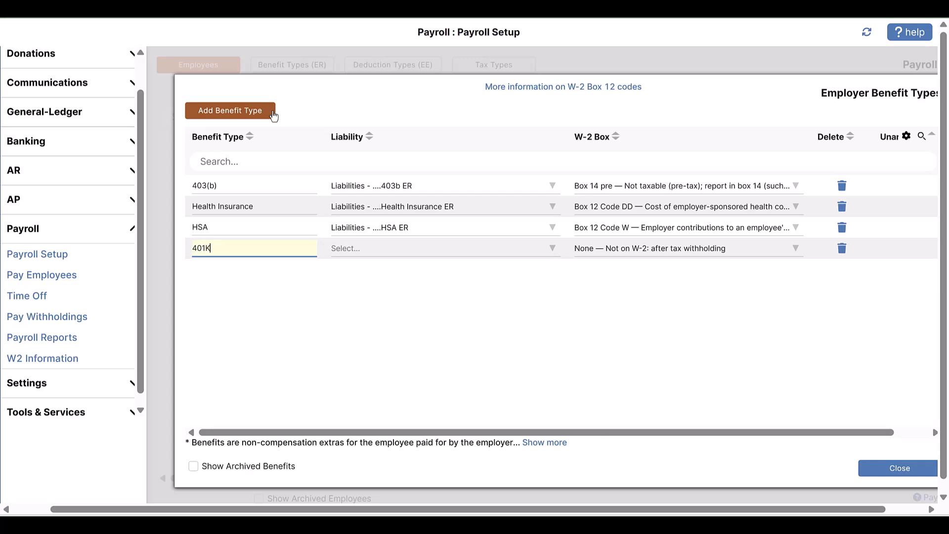
key("Tab")
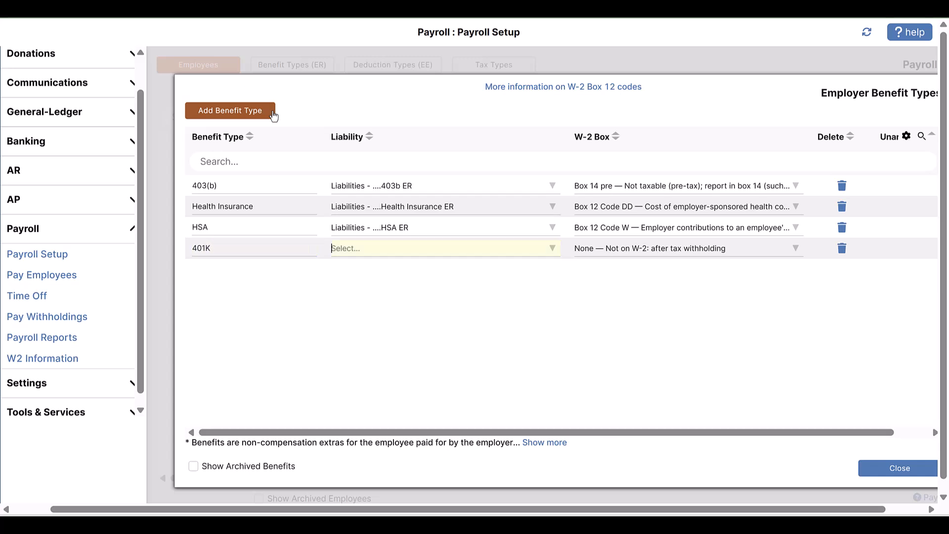
type("liab")
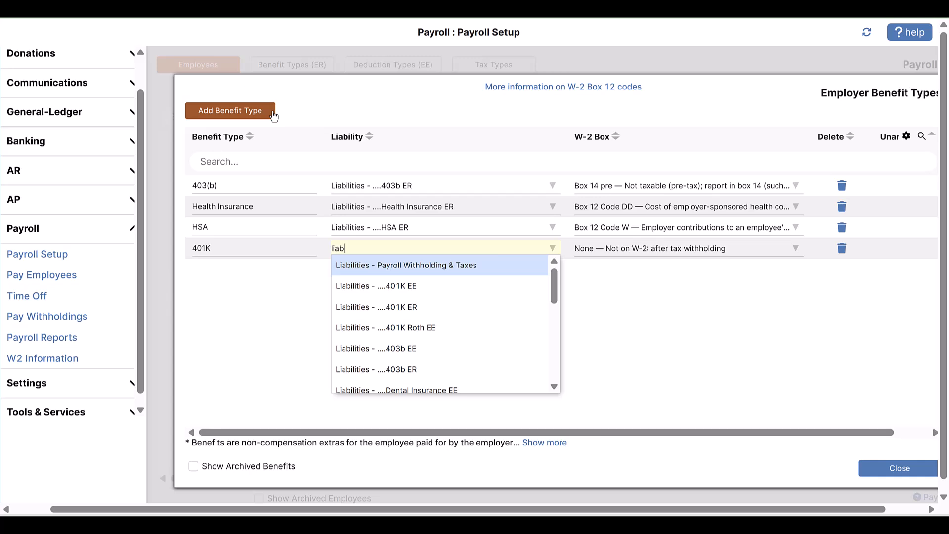
key("Down")
key("Down")
key("Tab")
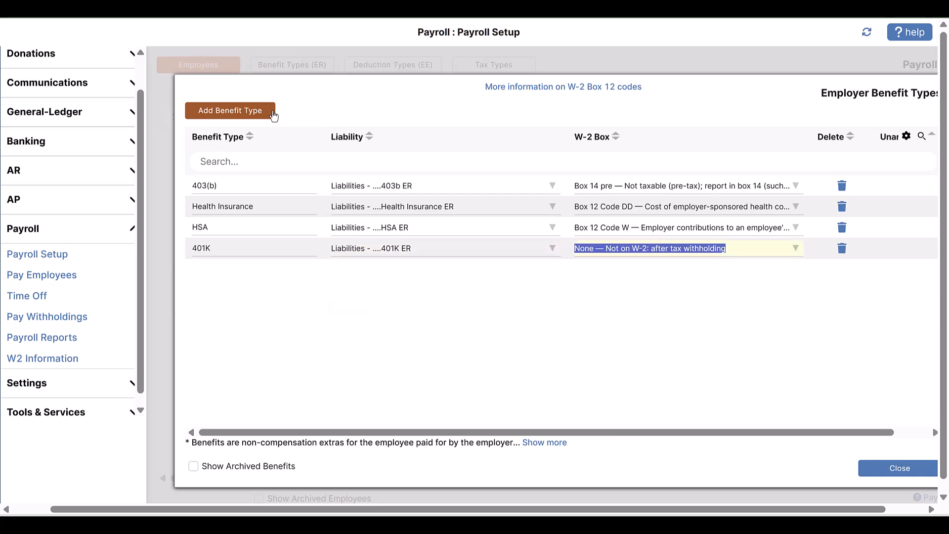
type("box")
left_click(663, 315)
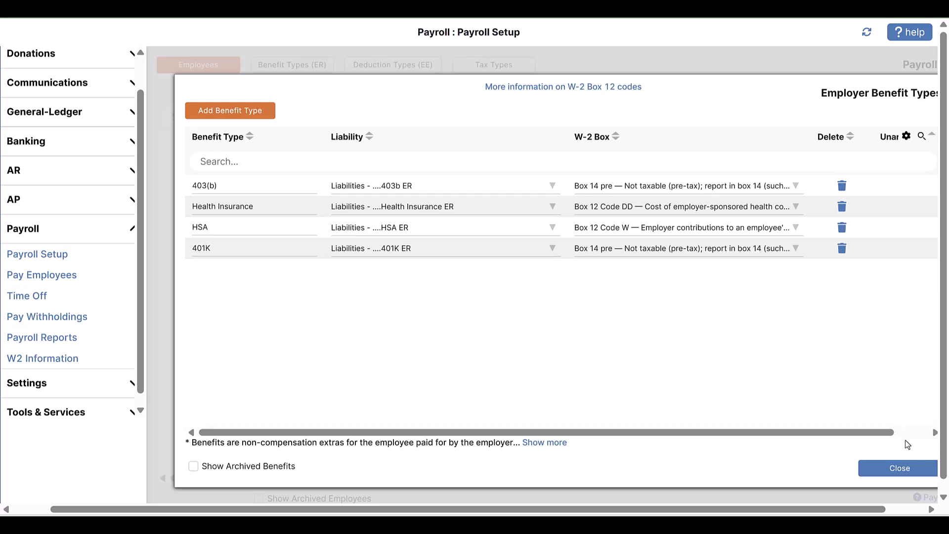
left_click(900, 469)
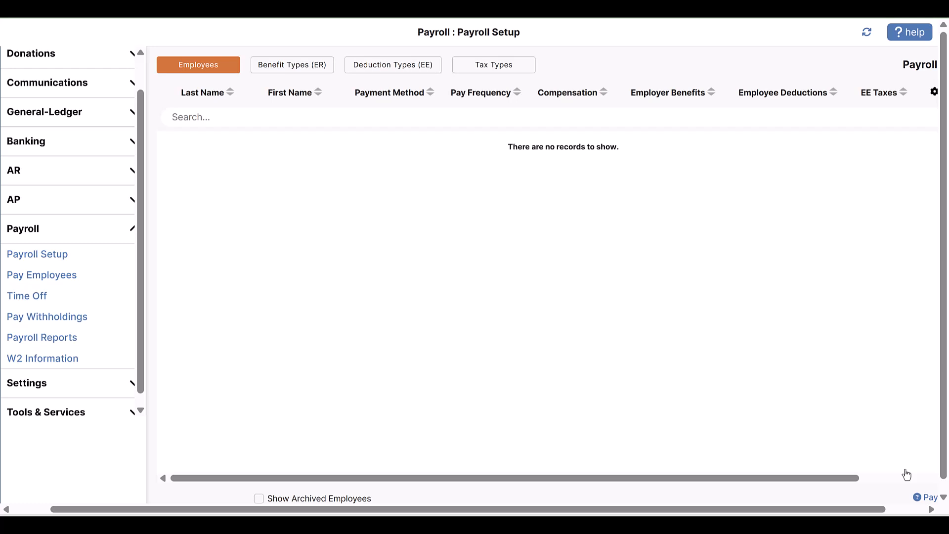
Add a 401k employee deduction type with the 401K EE liability and W-2 Box 12 Code D, and close the deduction list
left_click(407, 72)
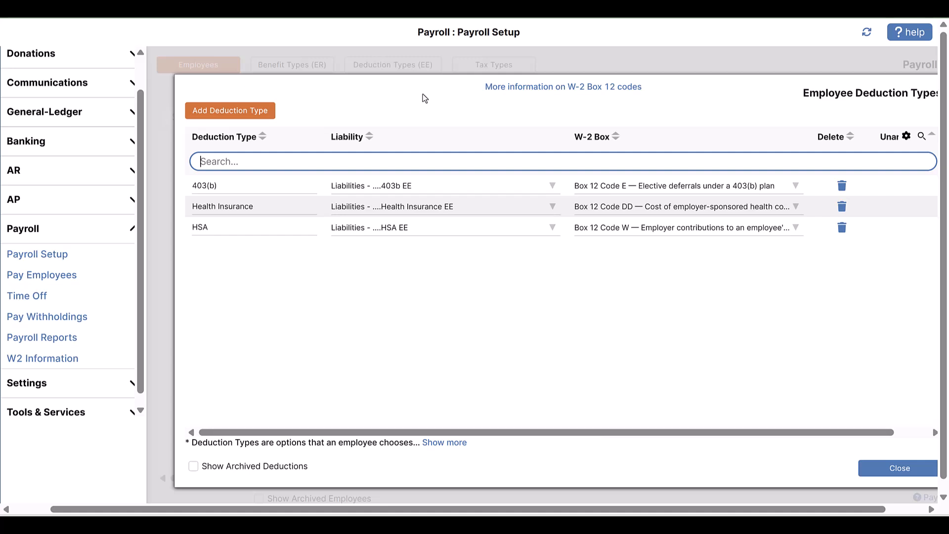
left_click(263, 113)
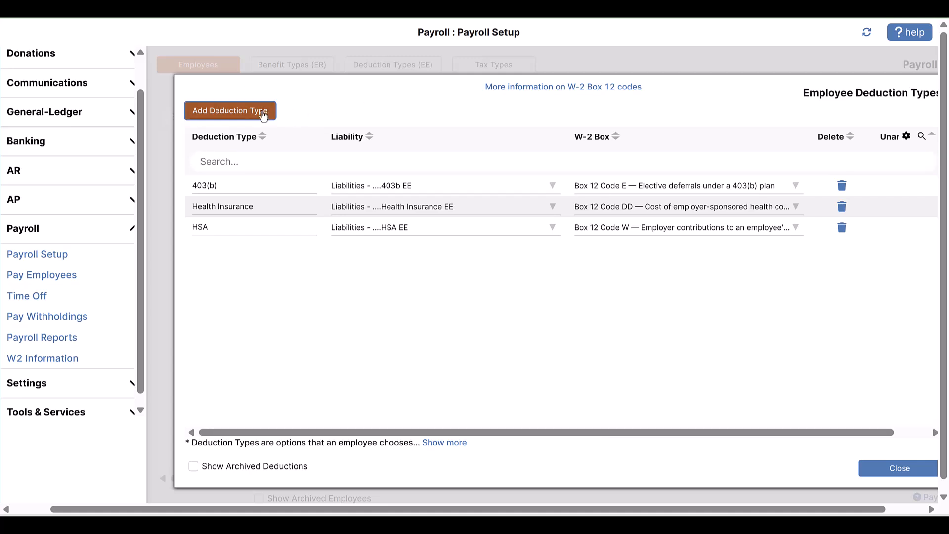
type("401k")
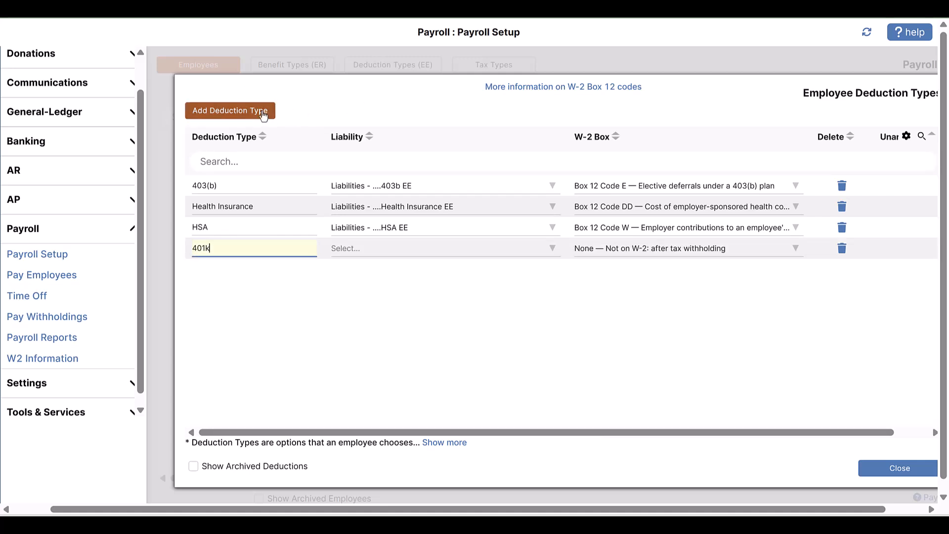
key("Tab")
type("LIA")
key("Down")
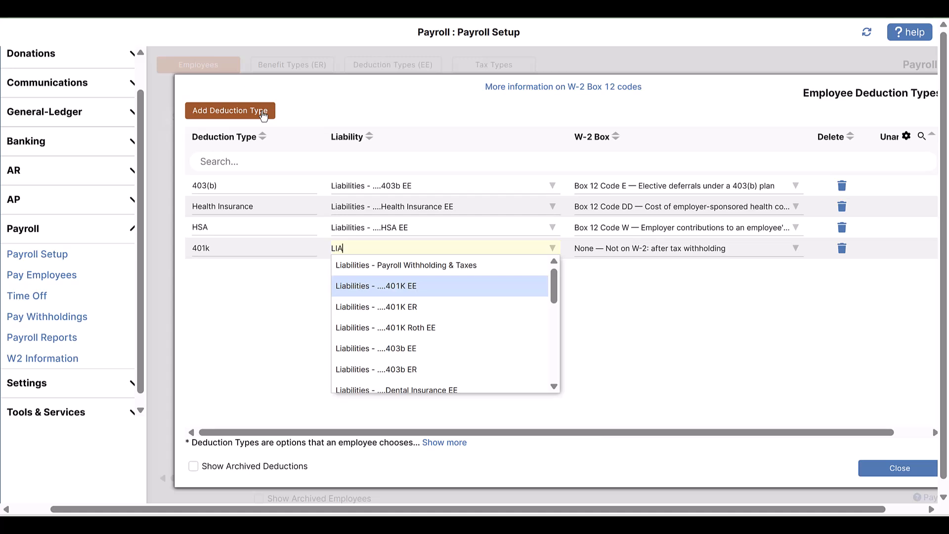
key("Tab")
type("D")
key("Down")
key("Down")
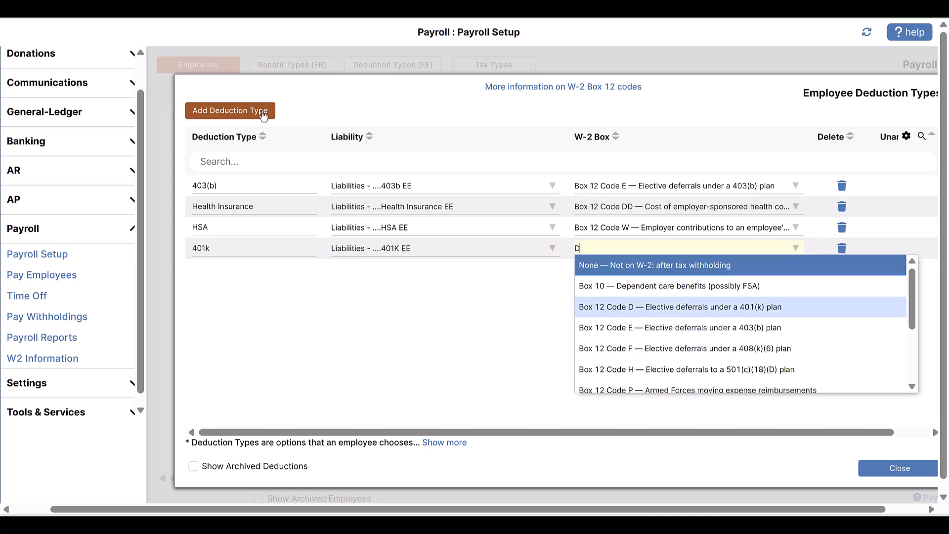
key("Tab")
left_click(915, 474)
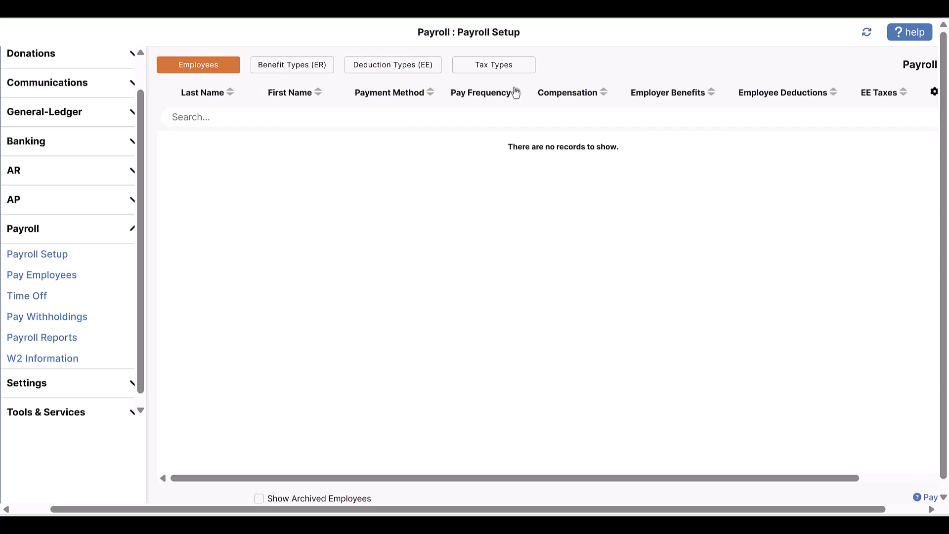
Add an MN tax type with MN State Withholding Tax as its liability, and close the tax types list
left_click(524, 69)
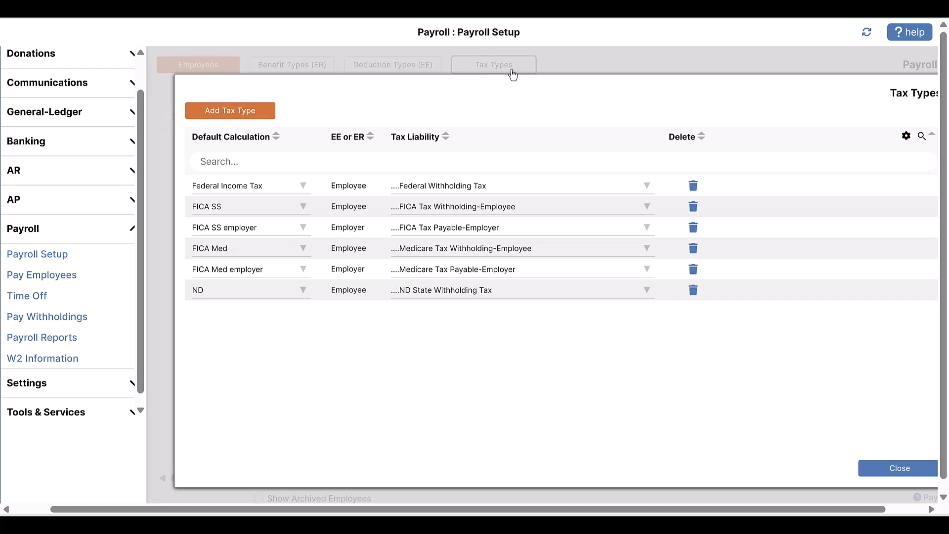
left_click(265, 111)
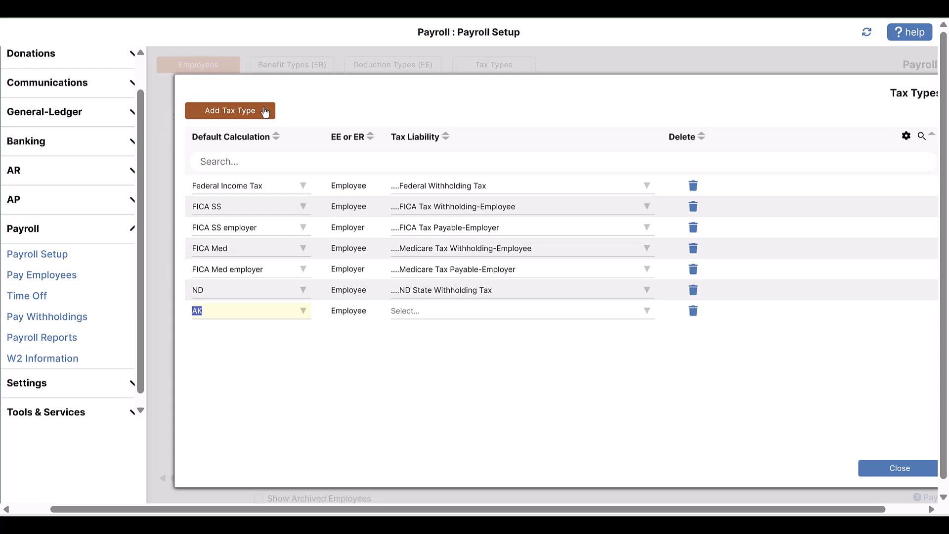
type("MN")
key("Tab")
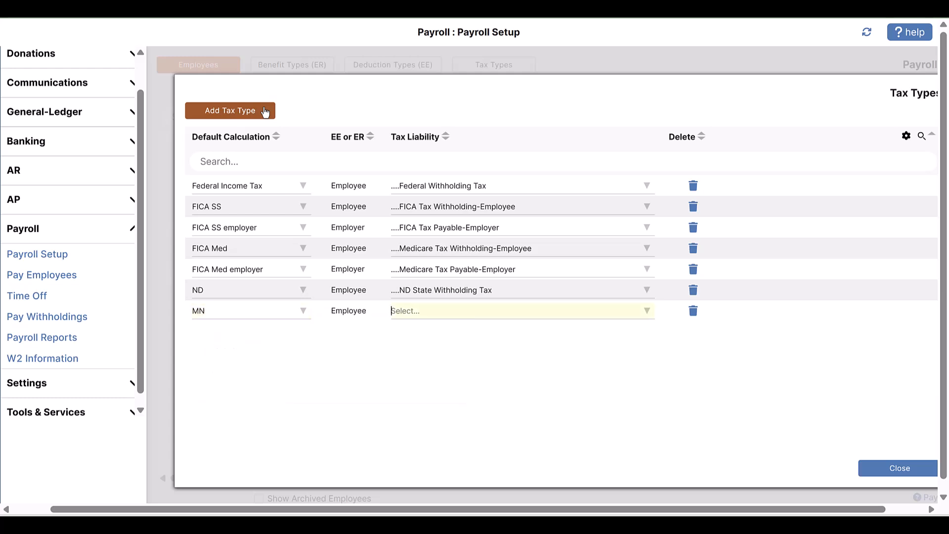
type("MN")
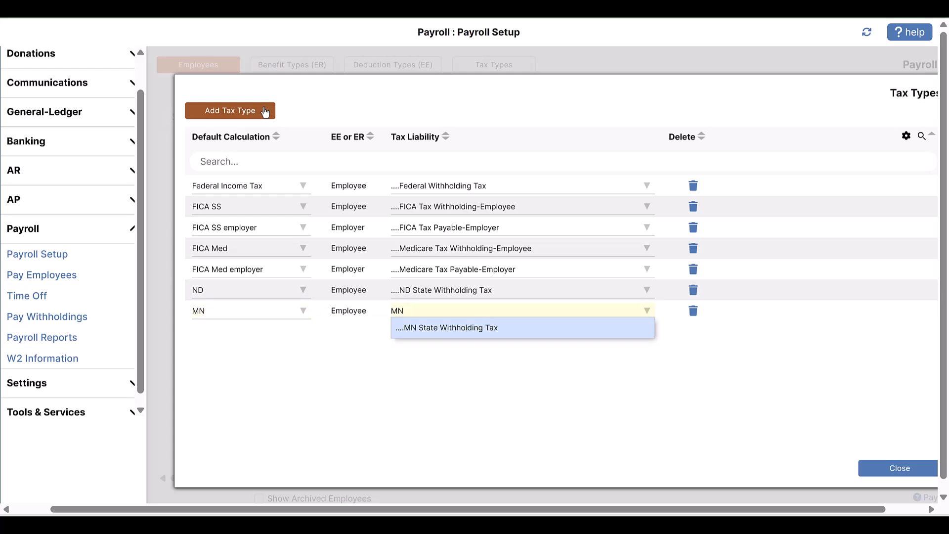
key("Tab")
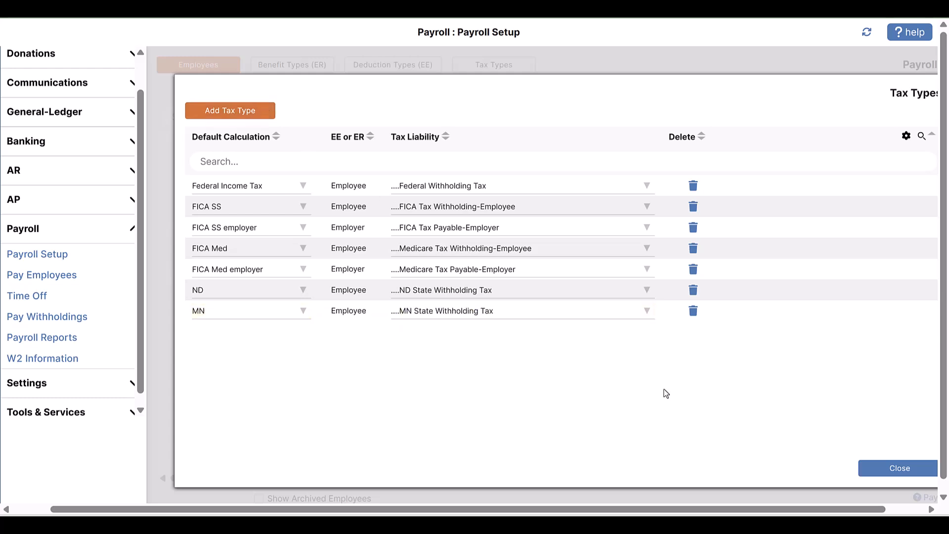
left_click(903, 473)
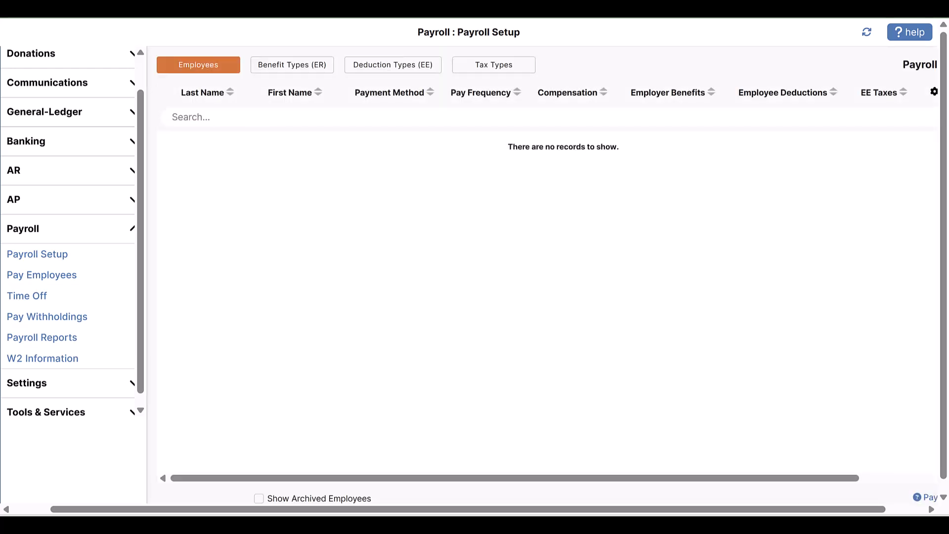
Start a new Non-Clergy employee record and enter the employee's first and last name
left_click(229, 73)
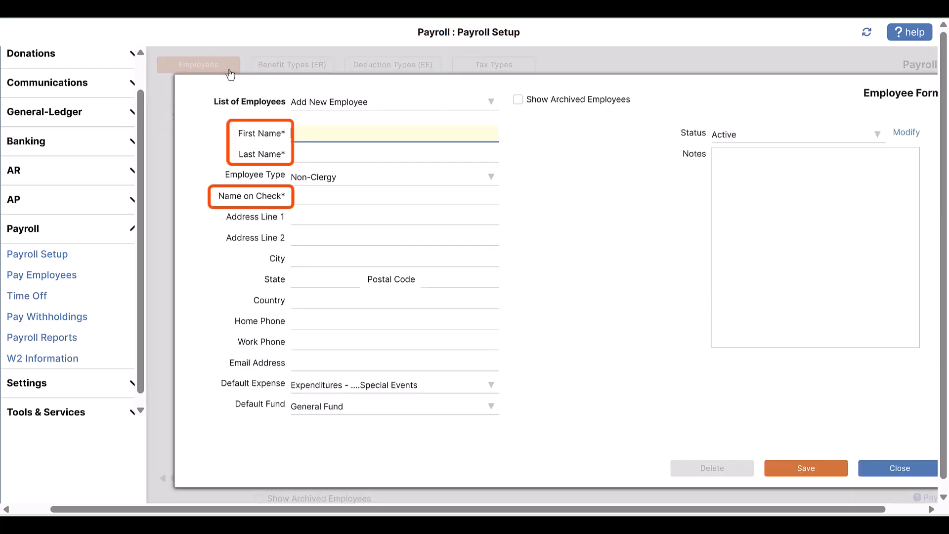
type("Justin")
key("Tab")
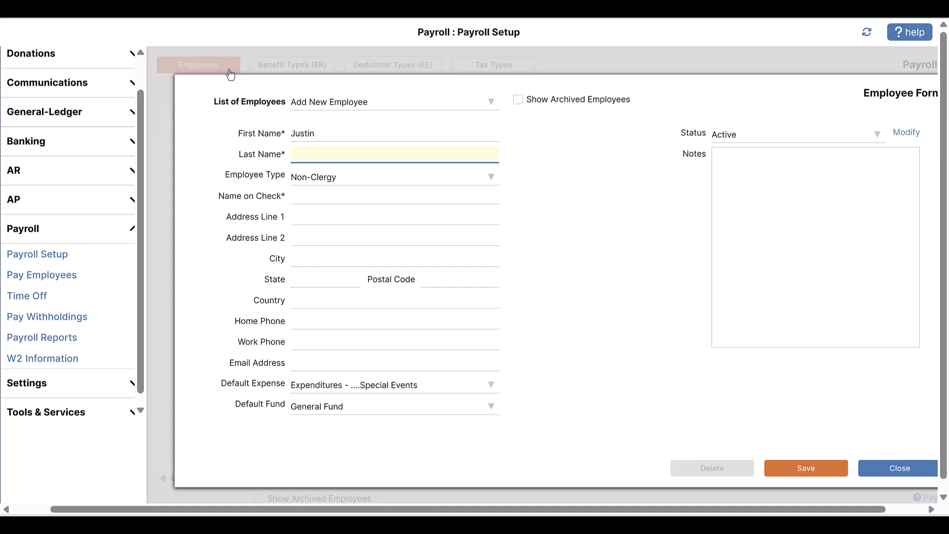
type("Case")
key("Tab")
Fill in the new employee's street address, city, state and postal code
key("Tab")
key("Tab")
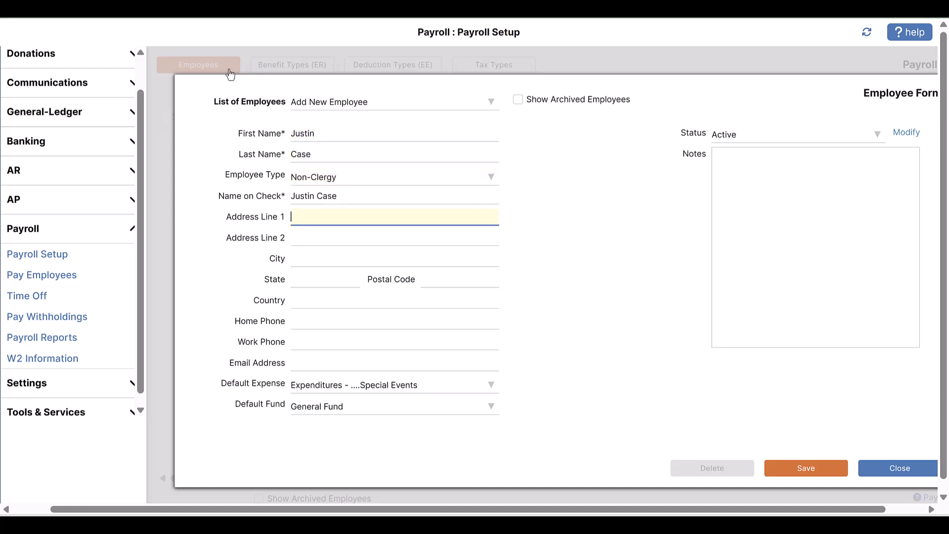
type("1234 5th St N")
key("Tab")
key("Tab")
type("Fargo")
key("Tab")
type("ND")
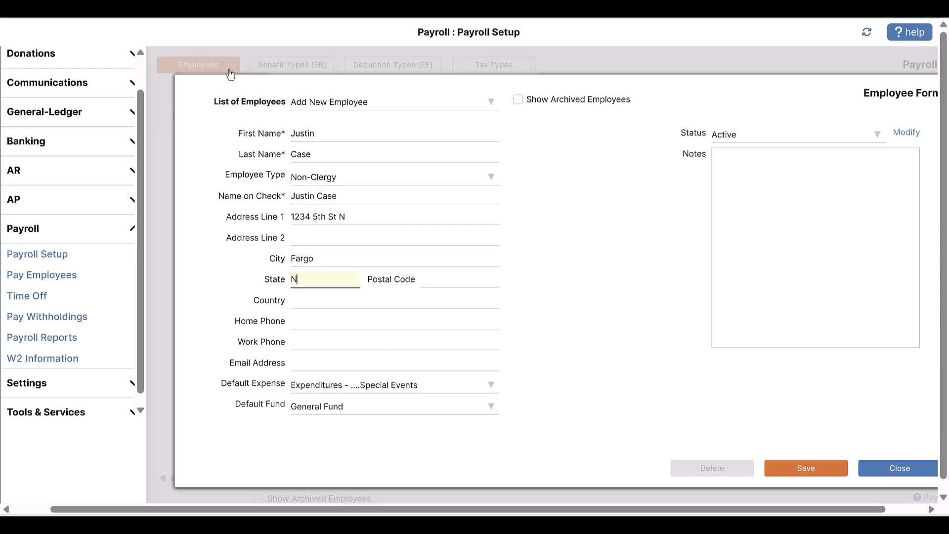
key("Tab")
type("581")
Set the employee's default expense to Administration Salaries and save the employee record
left_click(423, 388)
type("admin")
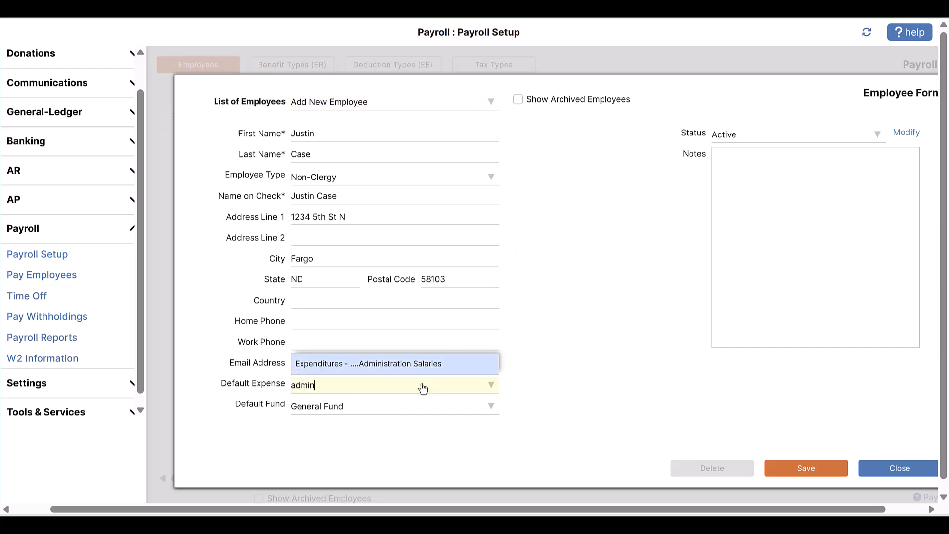
key("Tab")
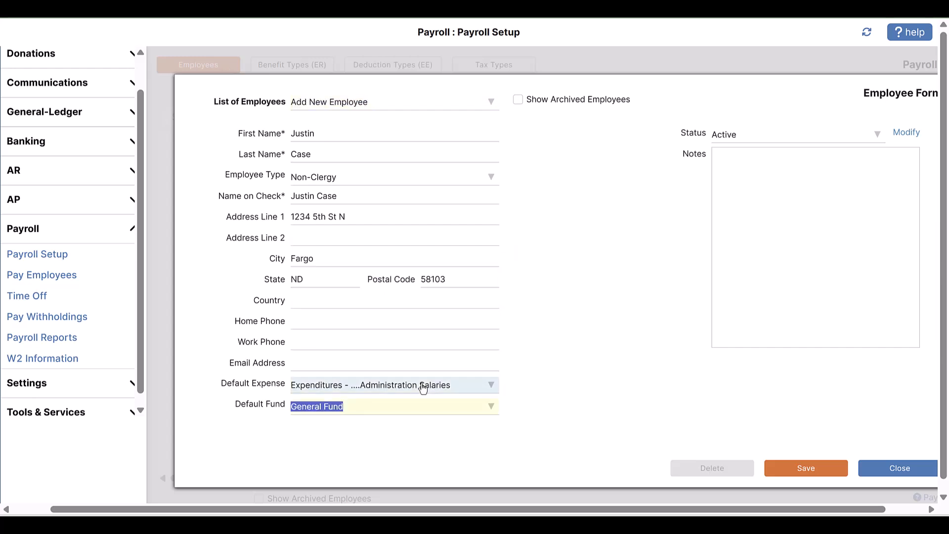
left_click(805, 468)
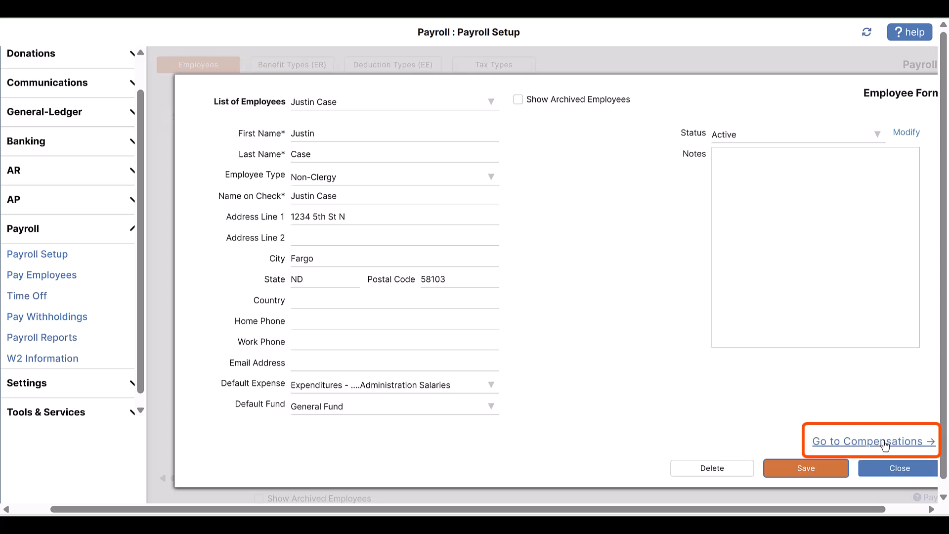
Open the employee's compensations and add an Income compensation named Job1
left_click(886, 443)
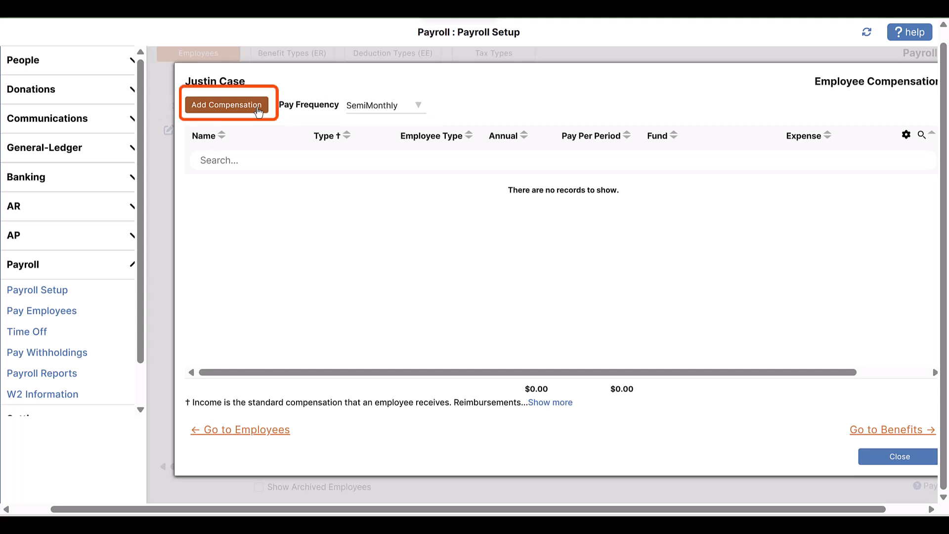
left_click(258, 112)
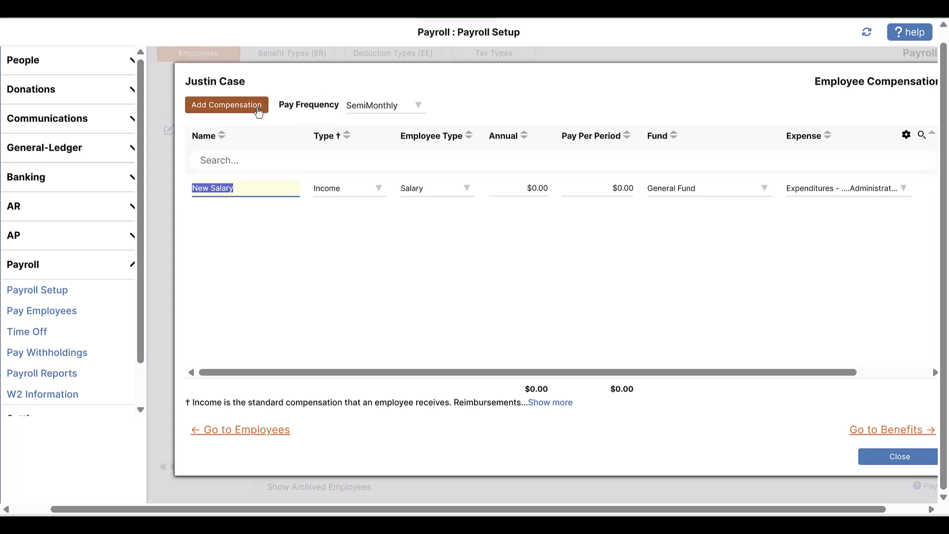
type("Job1")
key("Tab")
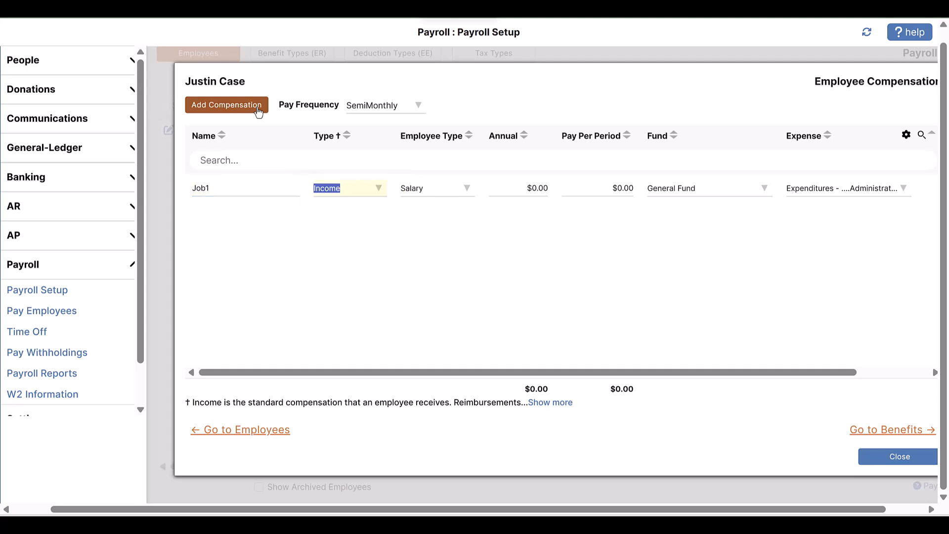
key("Tab")
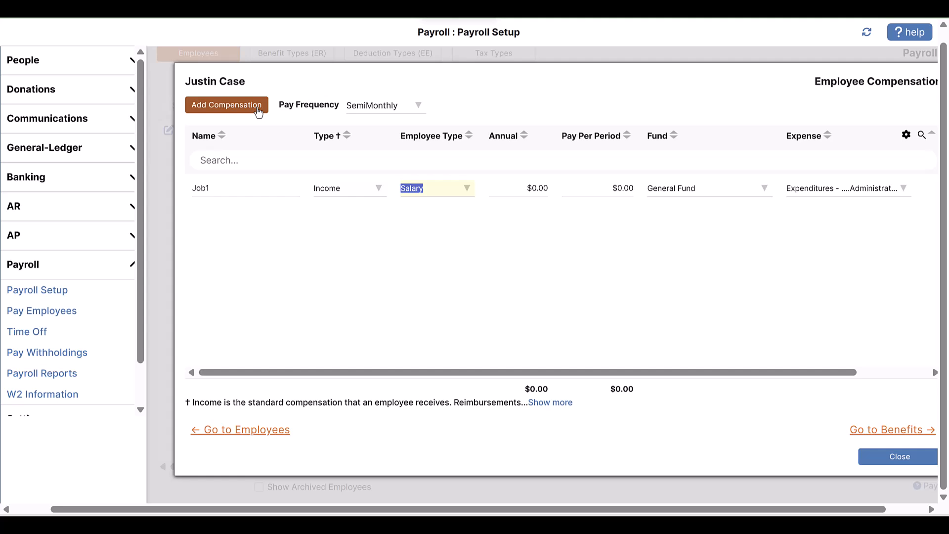
Make the Job1 compensation Hourly with 15 default hours and pay of $22.00
type("ho")
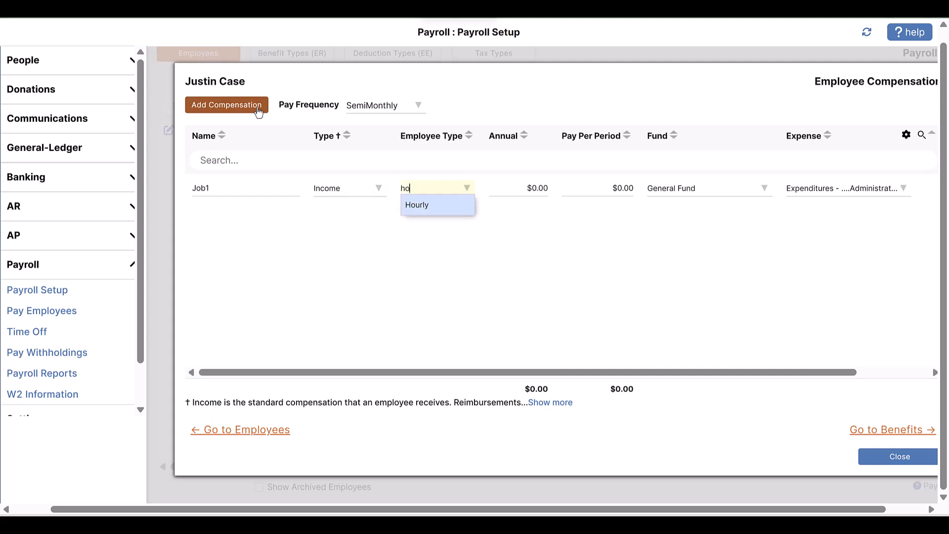
key("Tab")
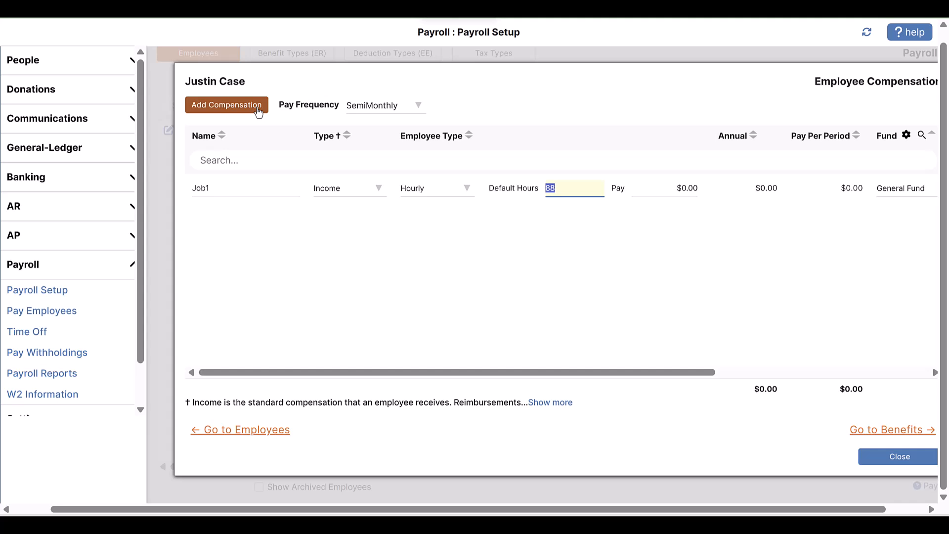
type("15")
key("Tab")
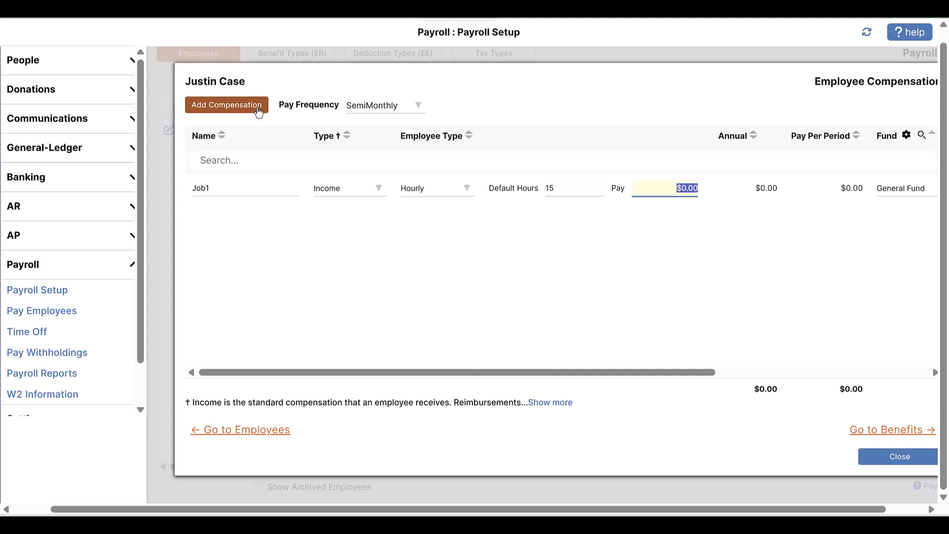
type("22.00")
key("Tab")
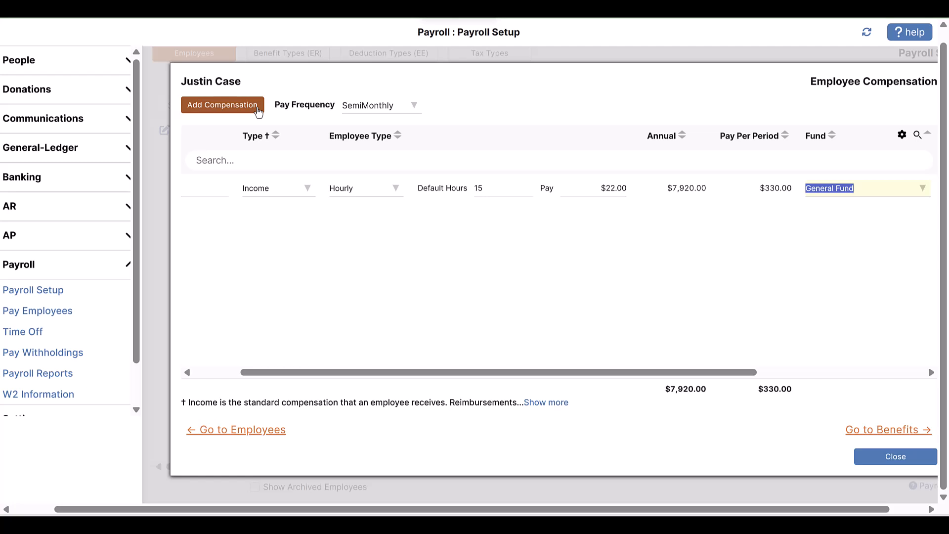
key("Tab")
Add a second Hourly compensation named Job 2 with 25 default hours and pay of $28.00
left_click_drag(362, 374, 220, 375)
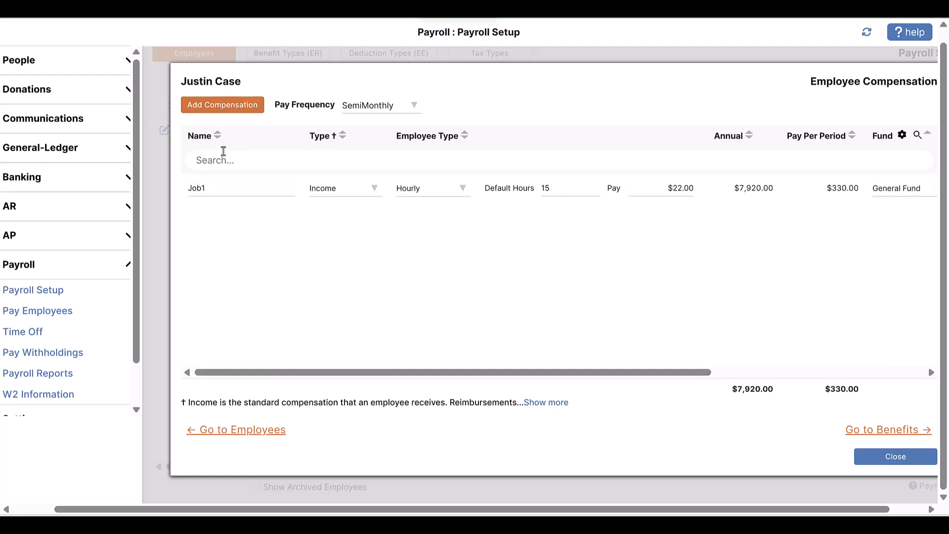
left_click(224, 108)
type("Job 2")
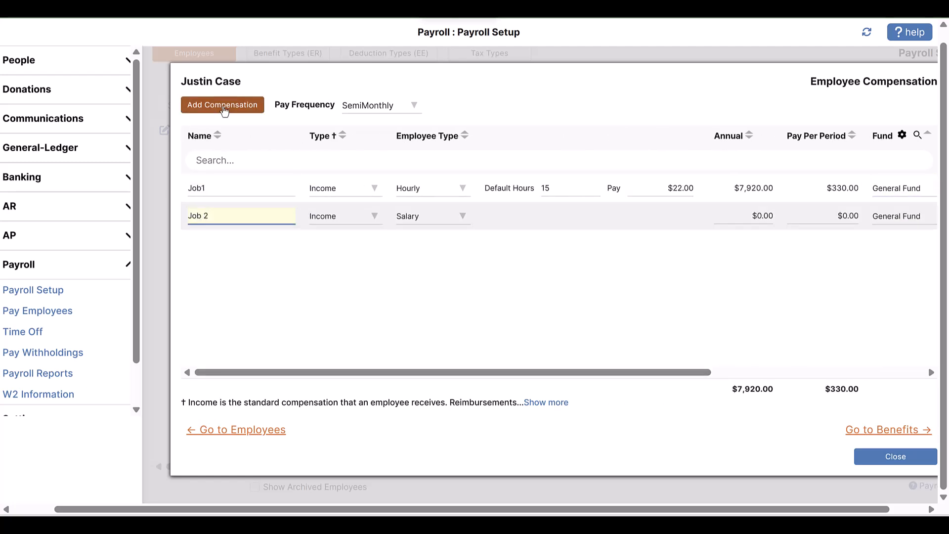
key("Tab")
key("Tab")
type("h")
key("Tab")
type("25")
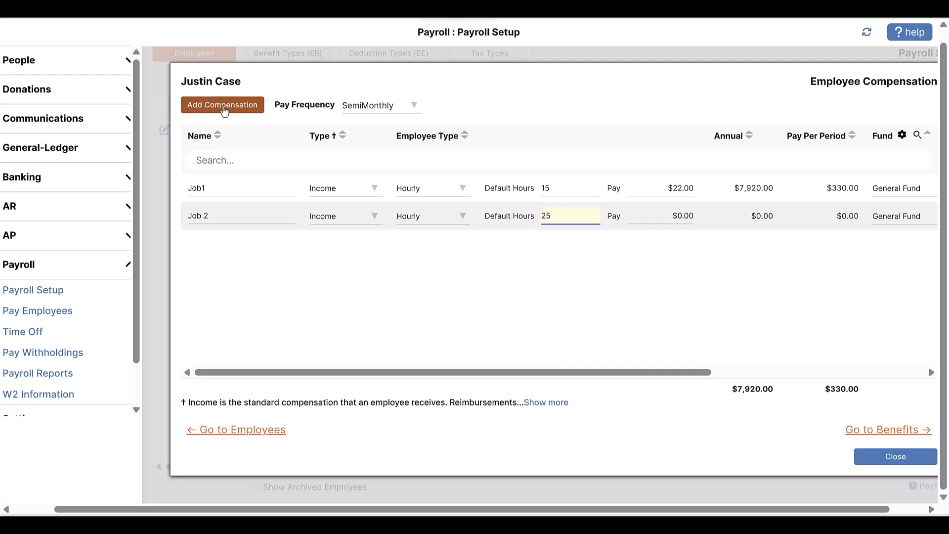
key("Tab")
type("28.00")
key("Tab")
key("Tab")
key("Tab")
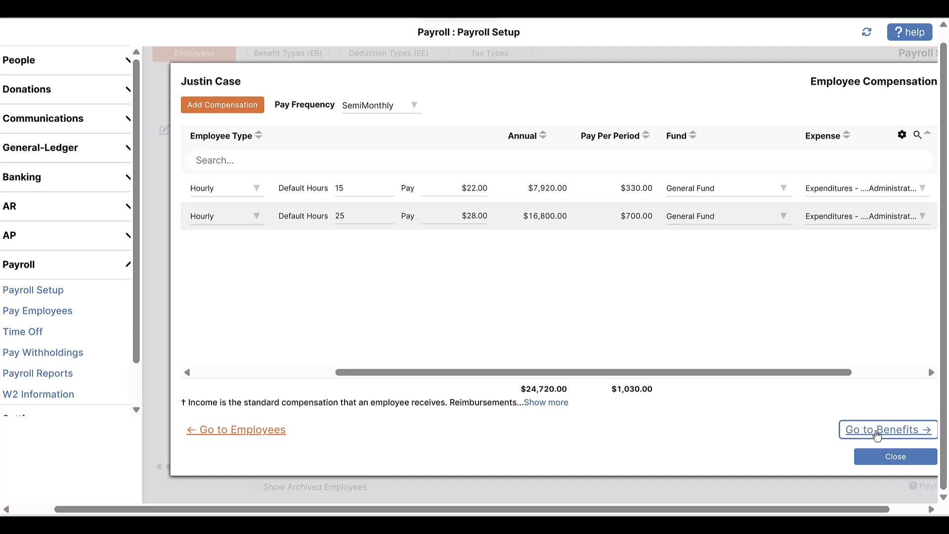
Go to the employee's benefits and apply 401K at 3 percent of compensation, charged to the Retirement expense account
left_click(876, 435)
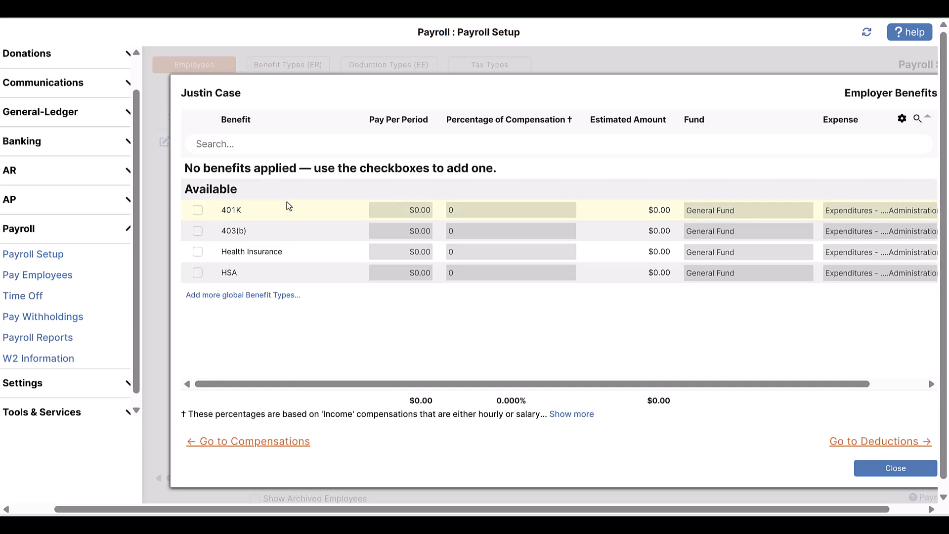
left_click(197, 210)
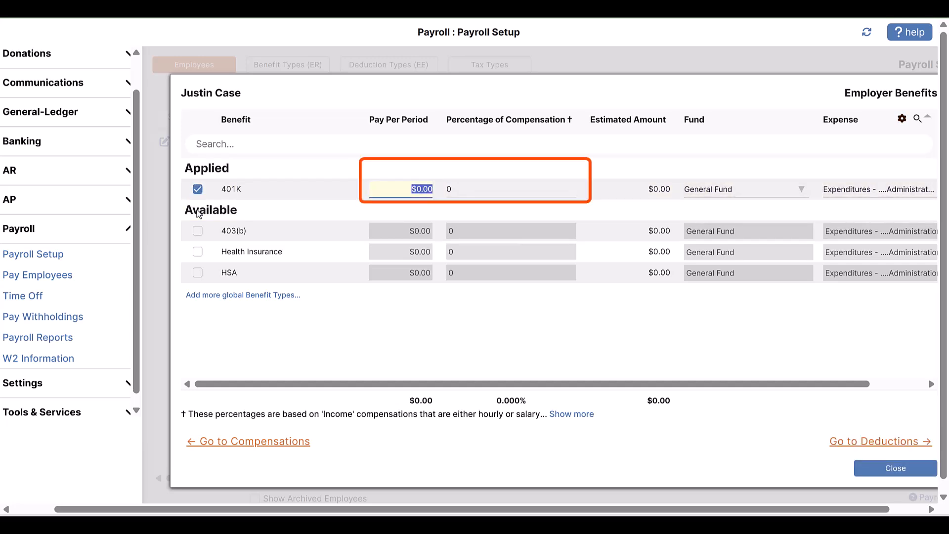
key("Tab")
type("3")
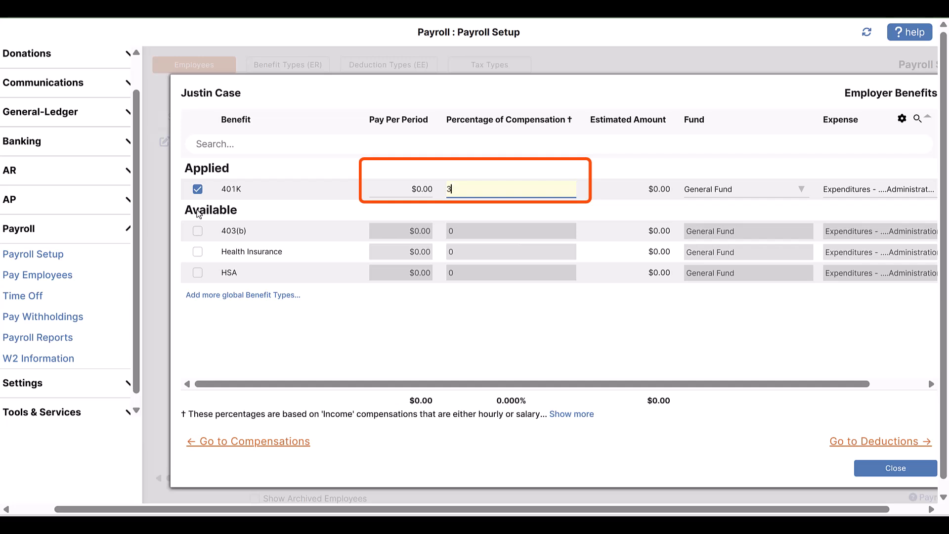
key("Tab")
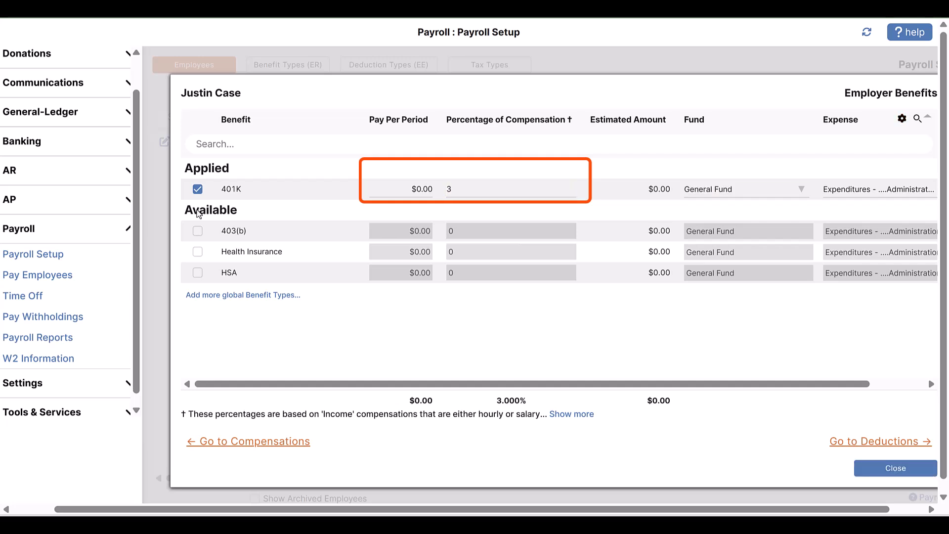
left_click(880, 192)
type("Retire")
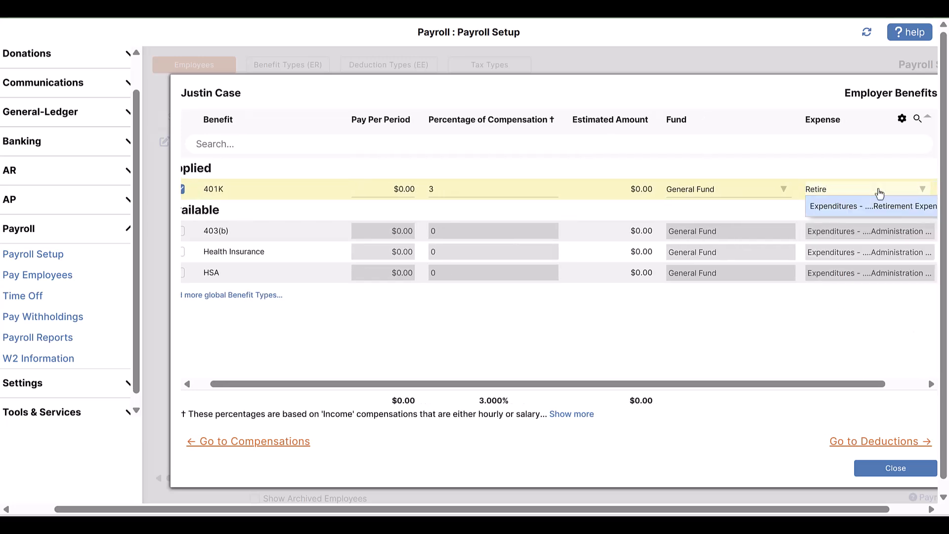
left_click(896, 207)
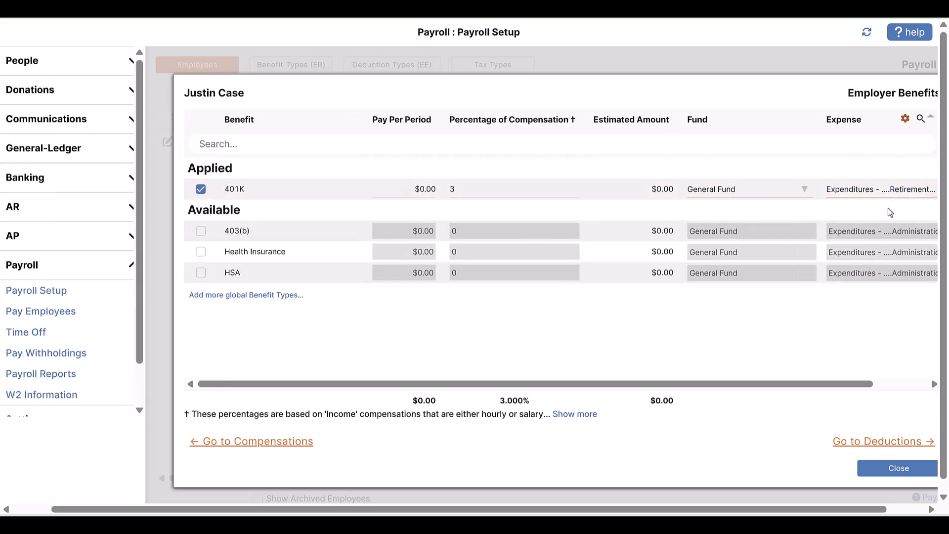
Apply the Health Insurance benefit at $350.00 per pay period, charged to the Health Insurance expense account
left_click(201, 253)
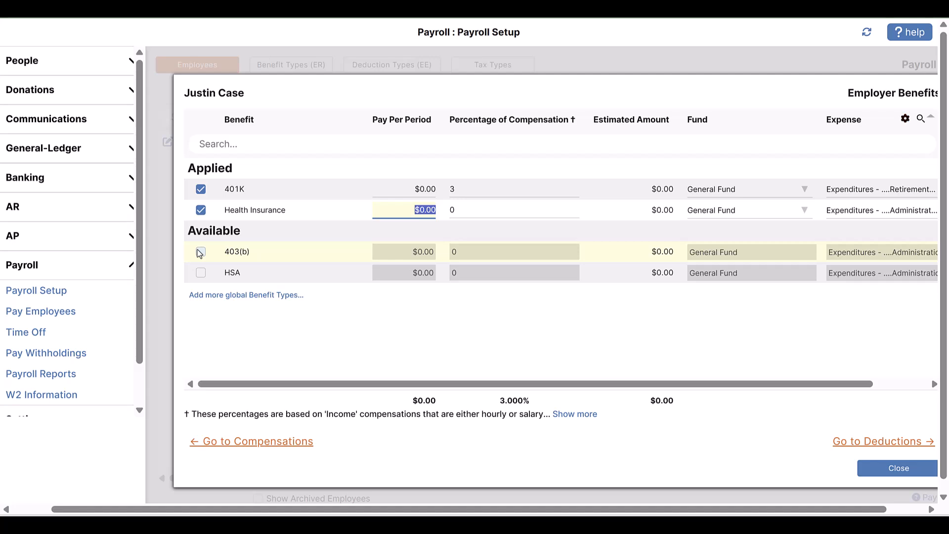
type("350.00")
left_click(852, 213)
type("hea")
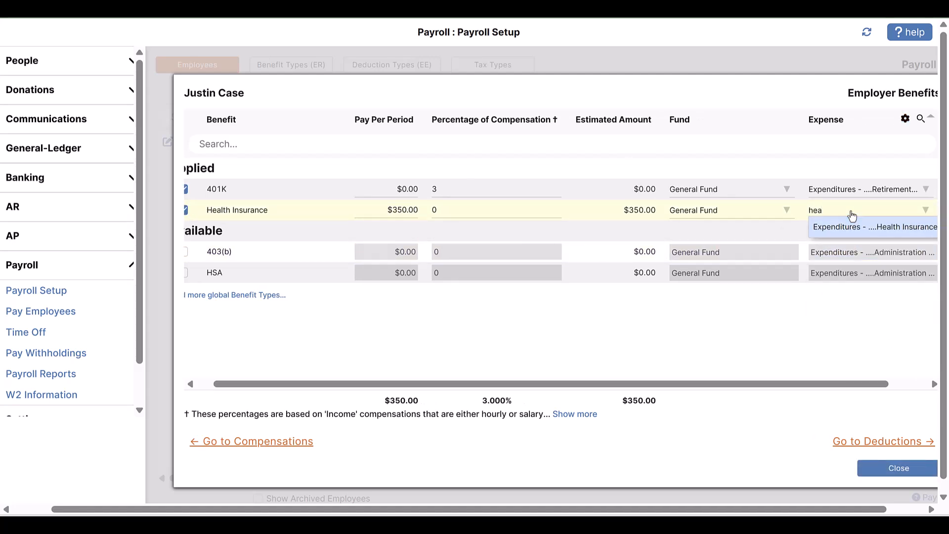
left_click(866, 226)
Apply the HSA benefit at $50.00 per pay period, charged to the HSA ER expense account
left_click(201, 273)
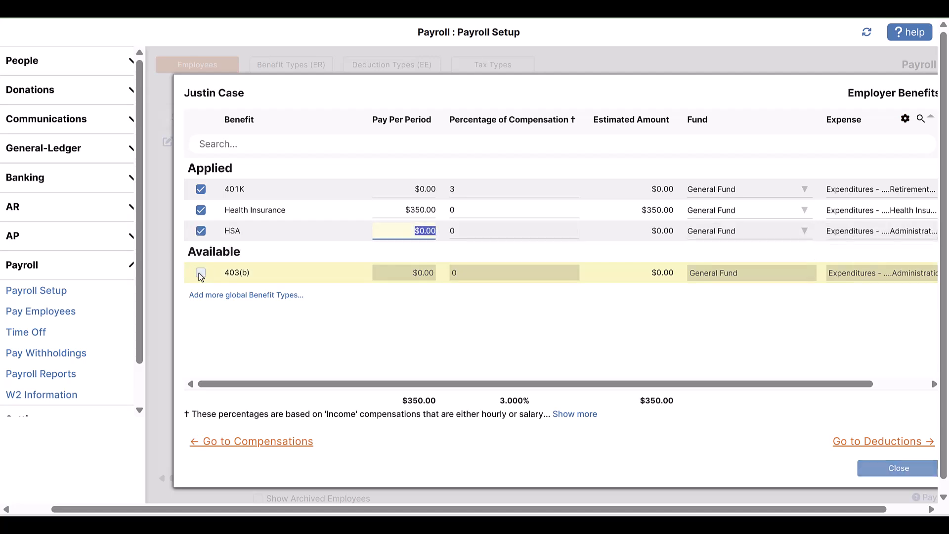
type("50")
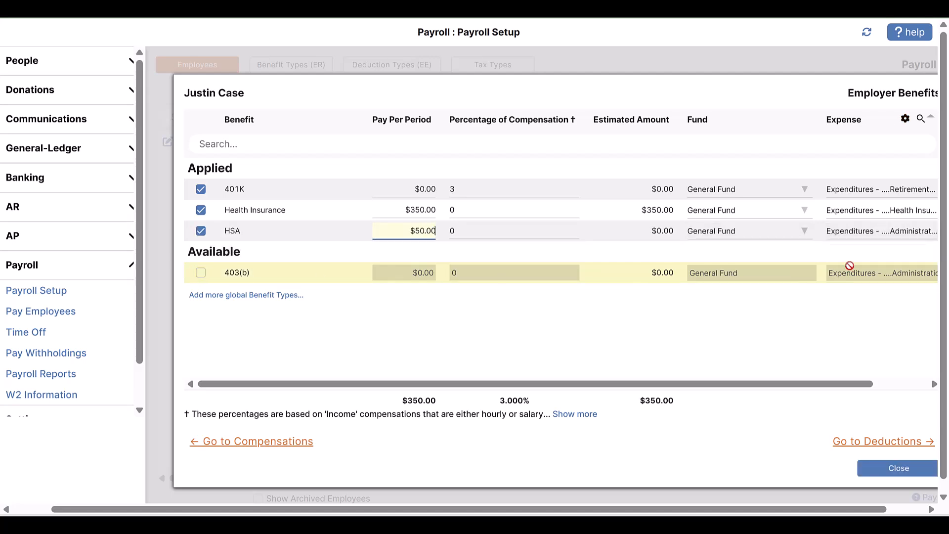
left_click(870, 235)
type("Hs")
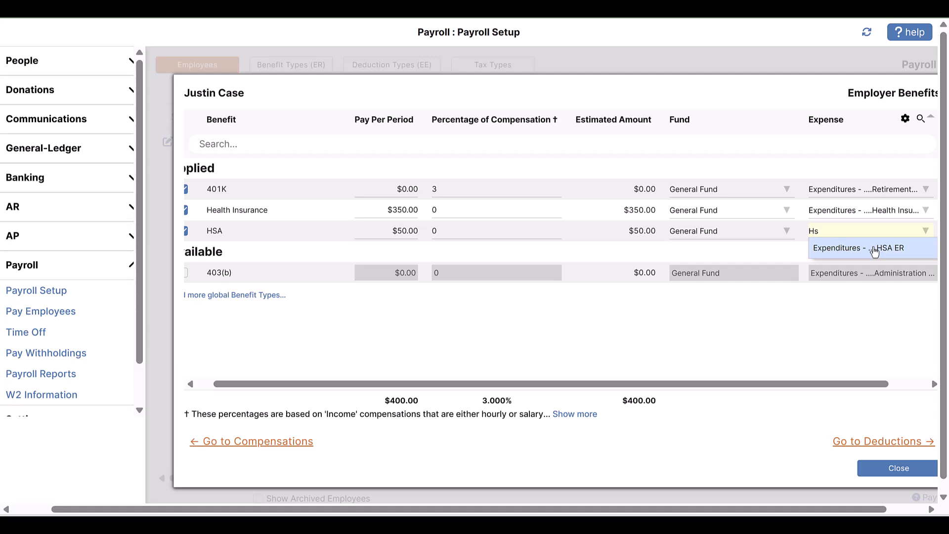
left_click(872, 249)
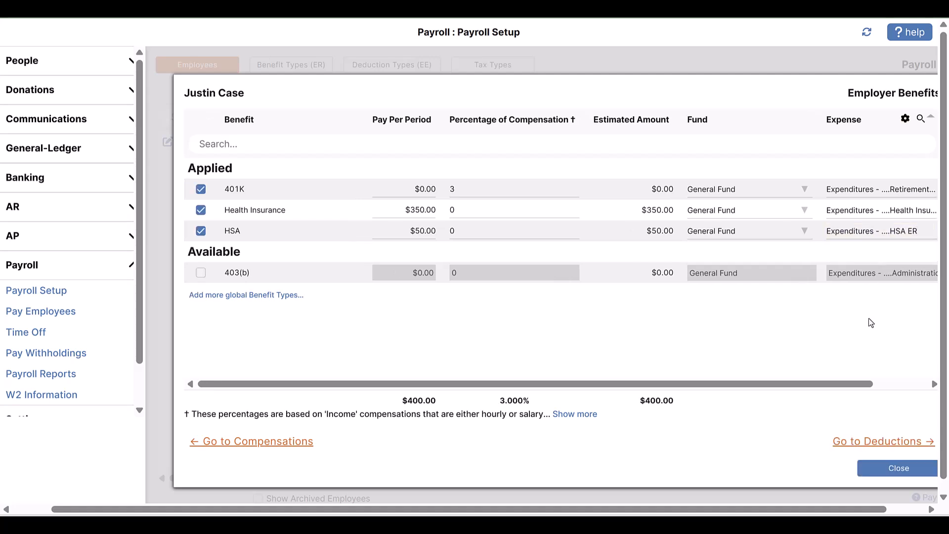
Go to the employee's deductions and apply 401k at $200.00 and HSA at $266.50 per pay period
left_click(899, 443)
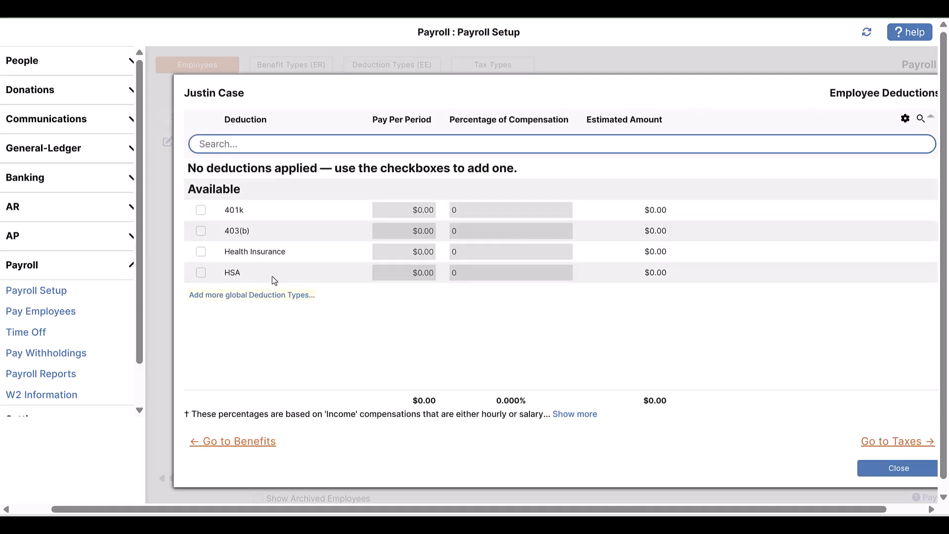
left_click(201, 210)
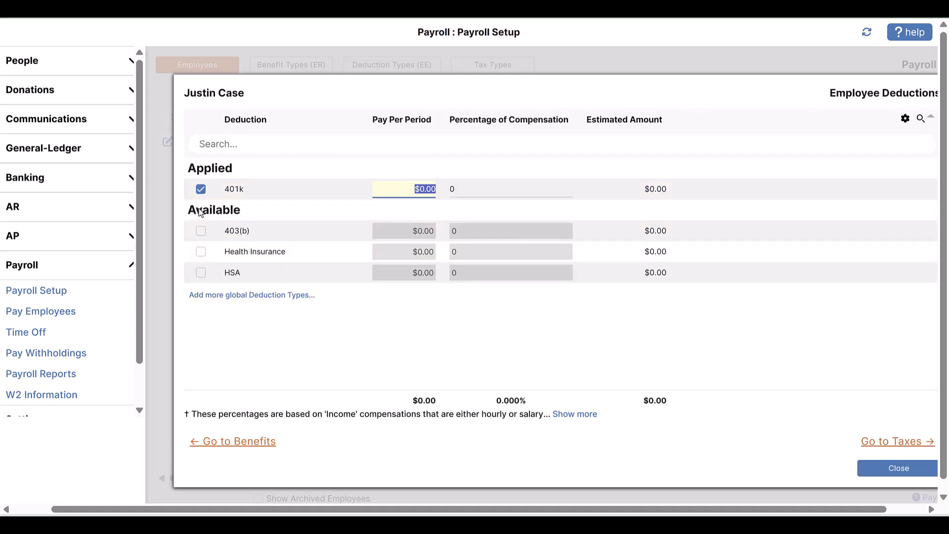
type("200.00")
left_click(200, 273)
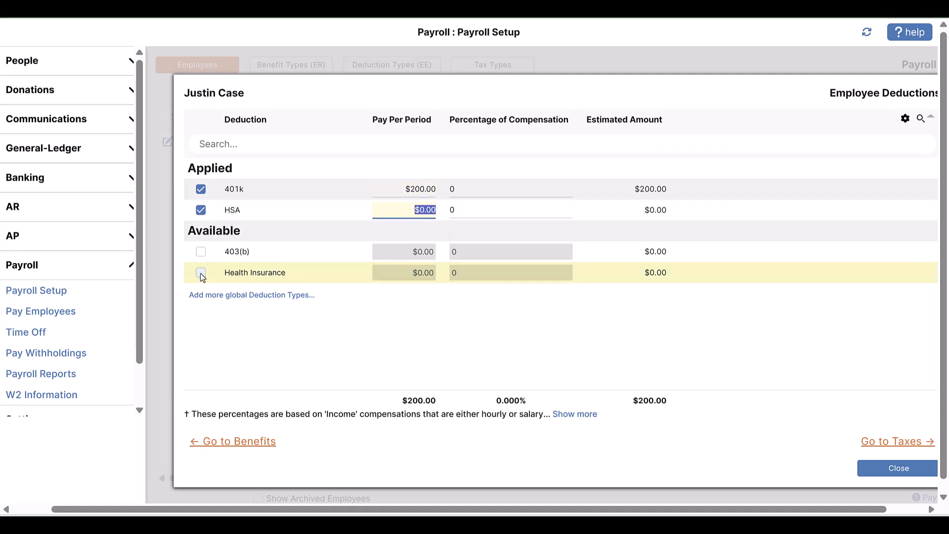
type("266.50")
left_click(277, 328)
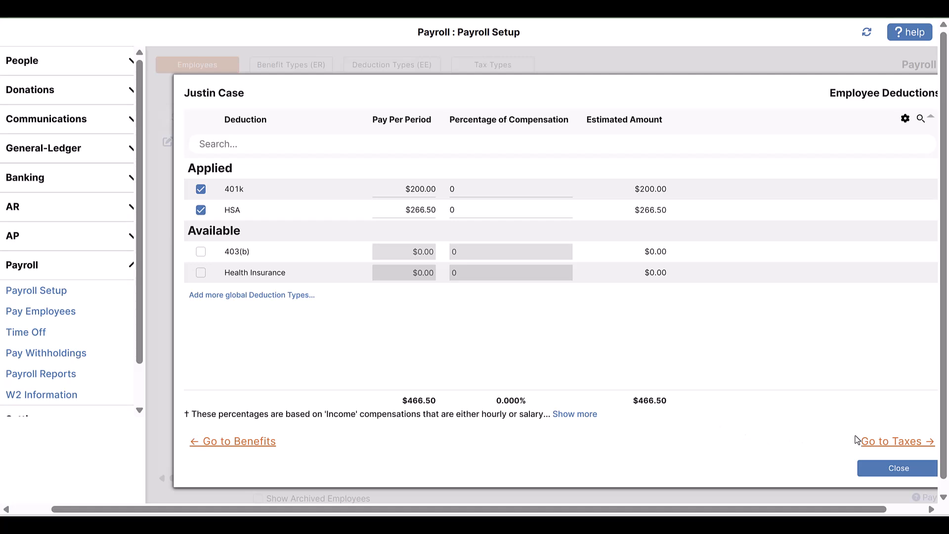
Go to the employee's tax configuration and set the filing status to Married
left_click(904, 445)
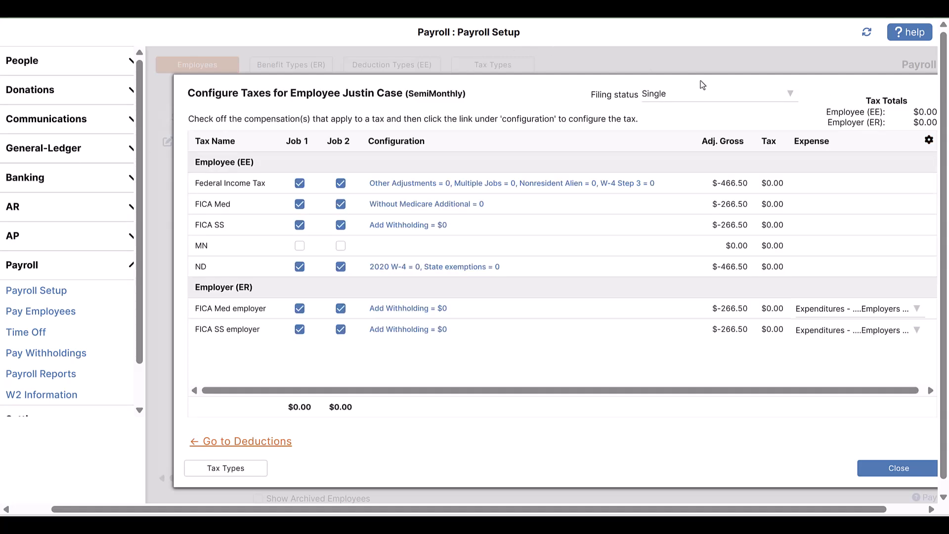
left_click(790, 94)
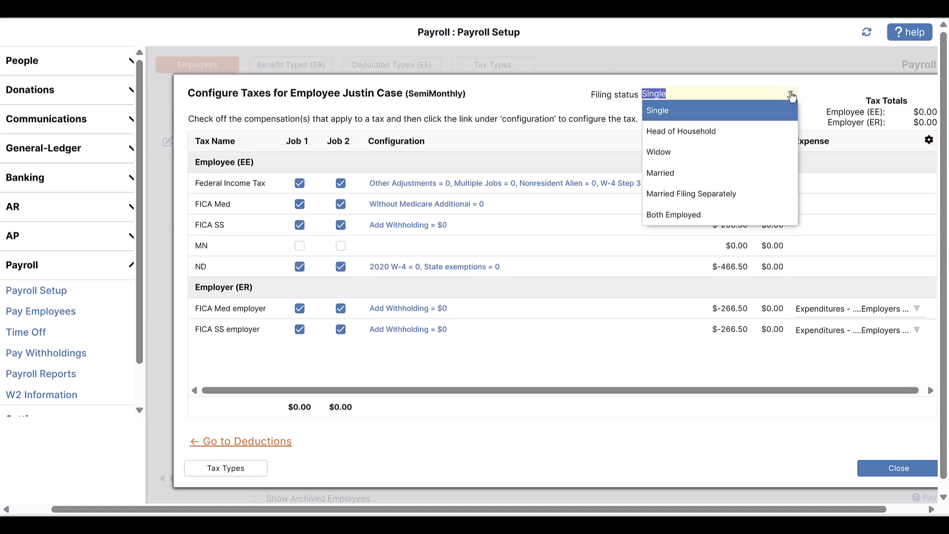
left_click(779, 174)
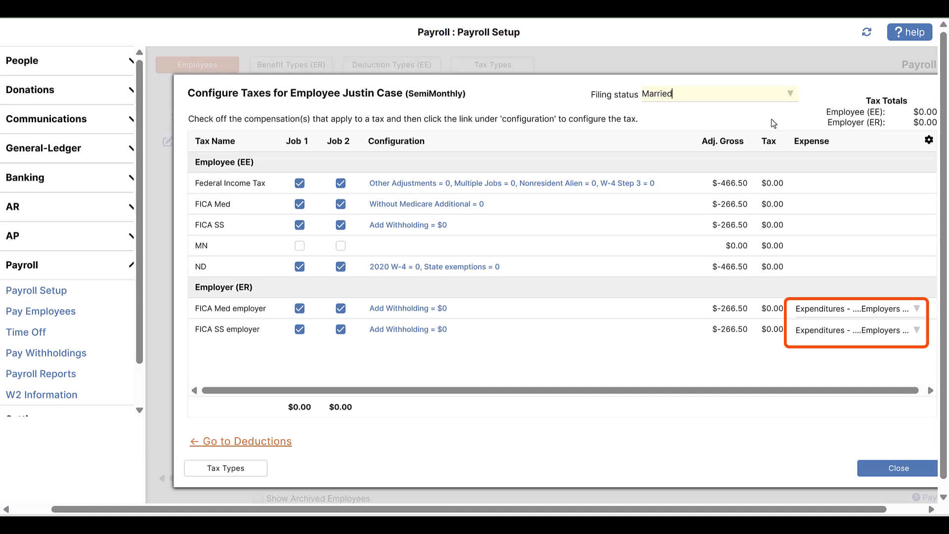
Set the W-4 step 3 result for Federal Income Tax to 2000, and look over the FICA Med options
left_click(607, 190)
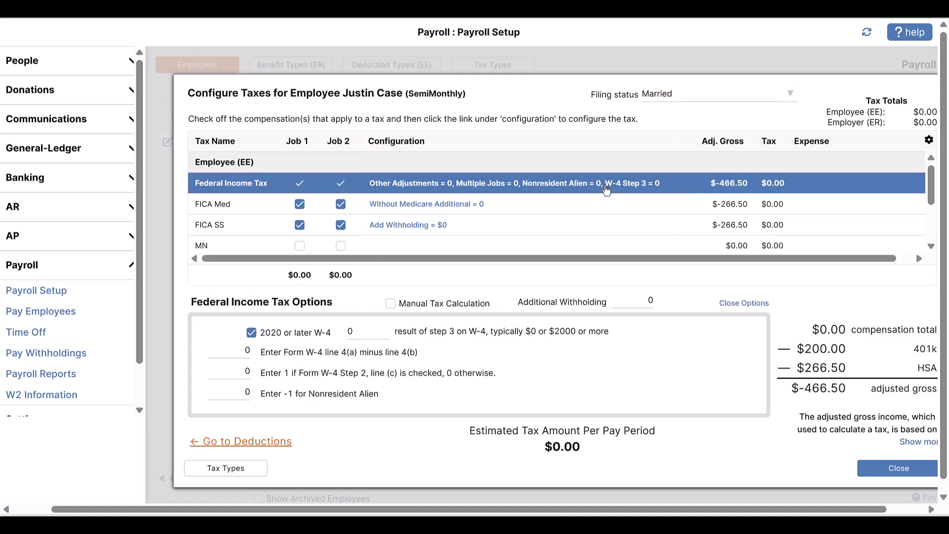
left_click(350, 332)
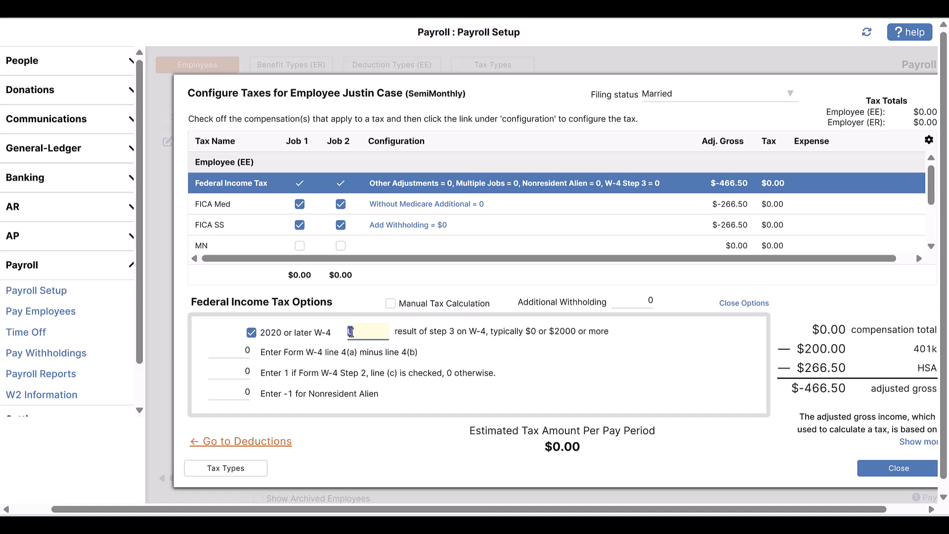
type("2000")
left_click(589, 367)
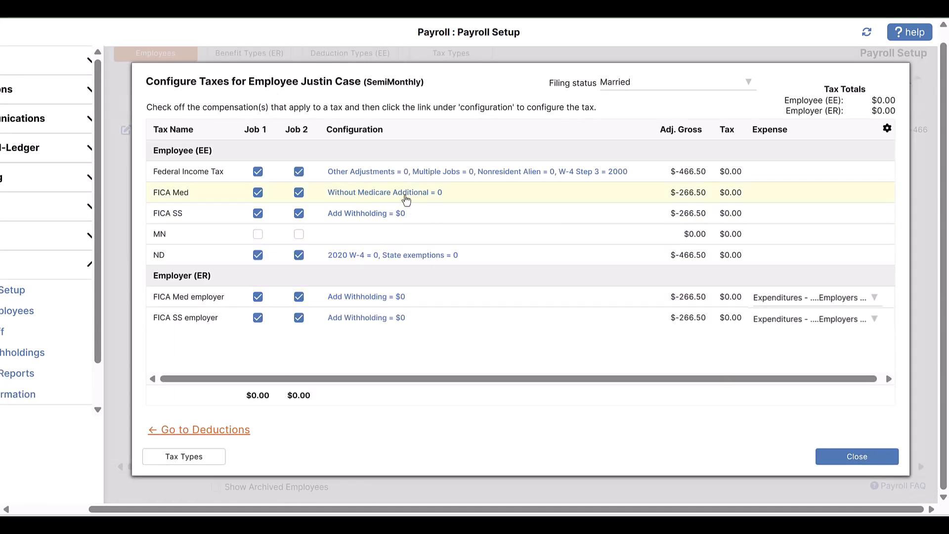
left_click(406, 197)
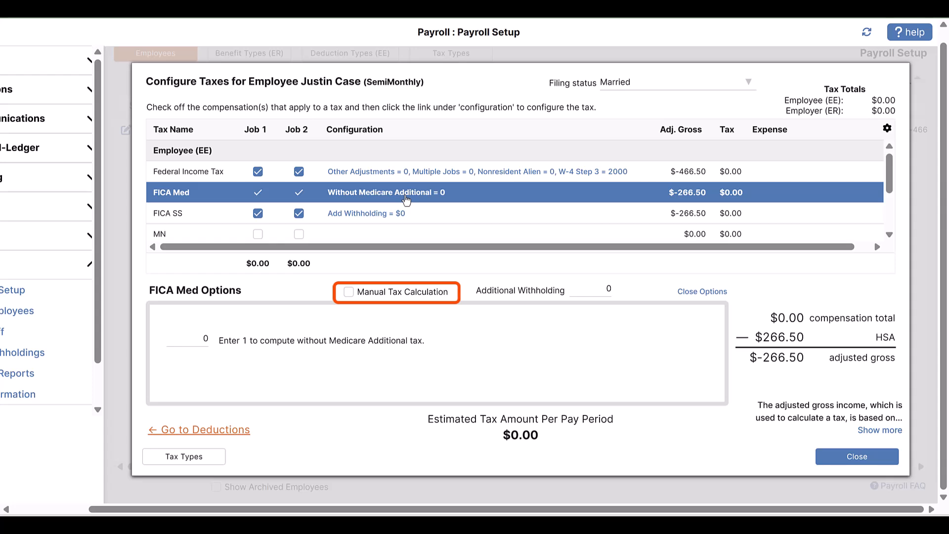
left_click(704, 293)
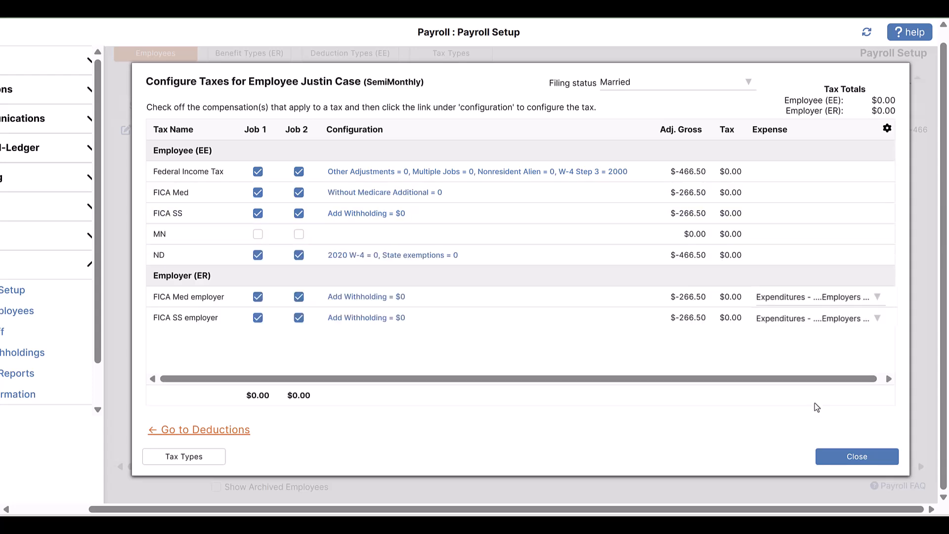
Close the tax configuration and review the employee's compensations from the employee list
left_click(852, 462)
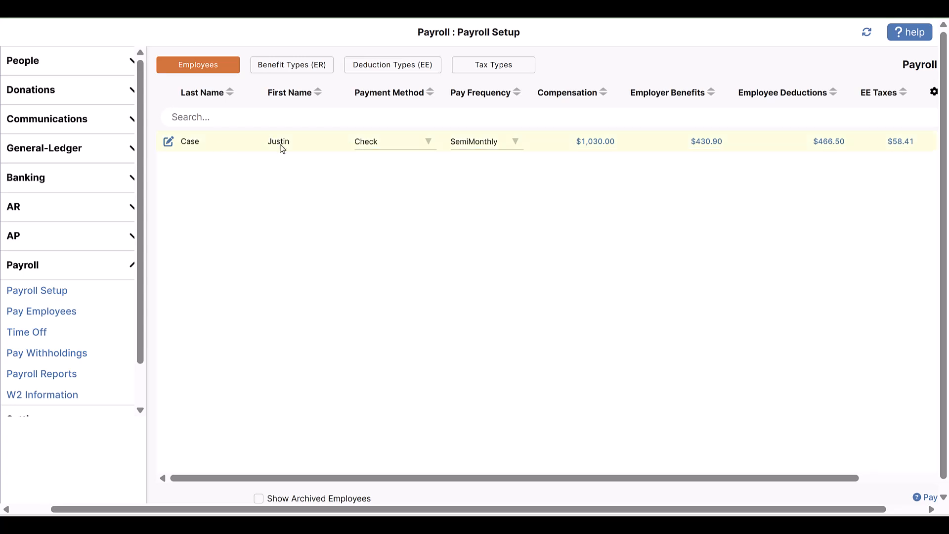
left_click(596, 142)
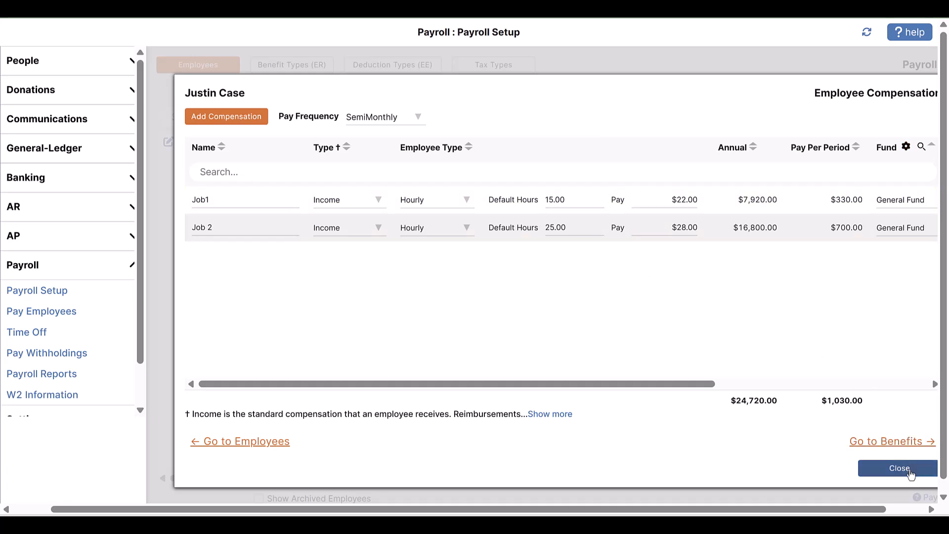
left_click(893, 467)
Add an Admin position for the employee, leaving the end date, reason for exit and notes empty
left_click_drag(691, 479, 813, 476)
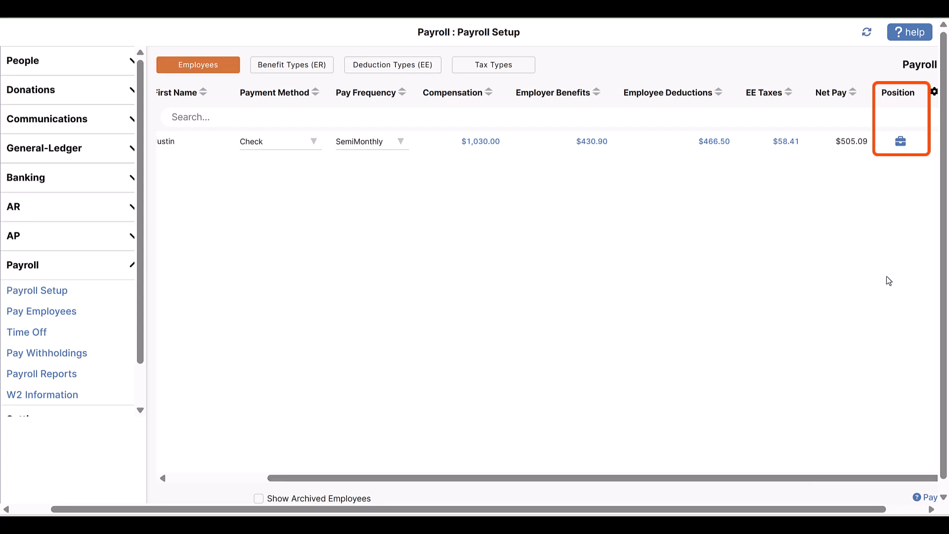
left_click(900, 142)
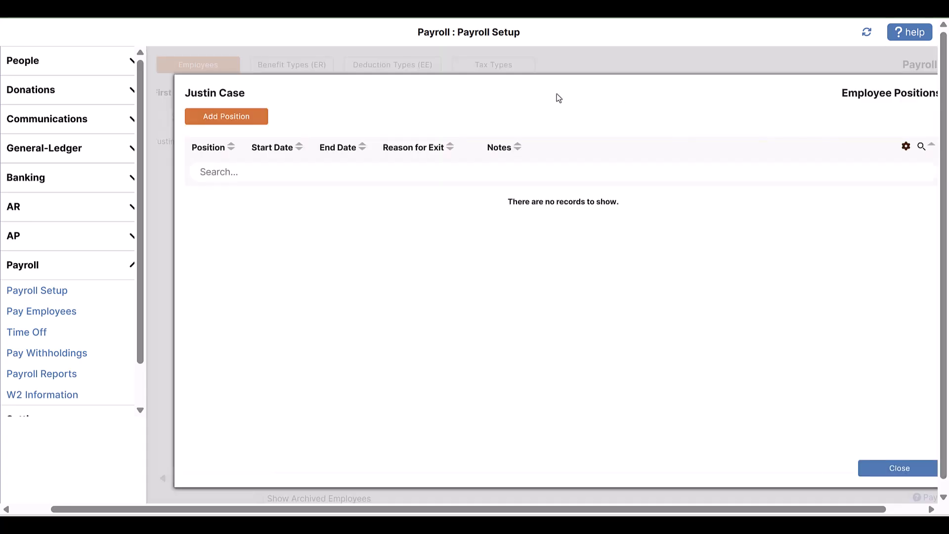
left_click(232, 120)
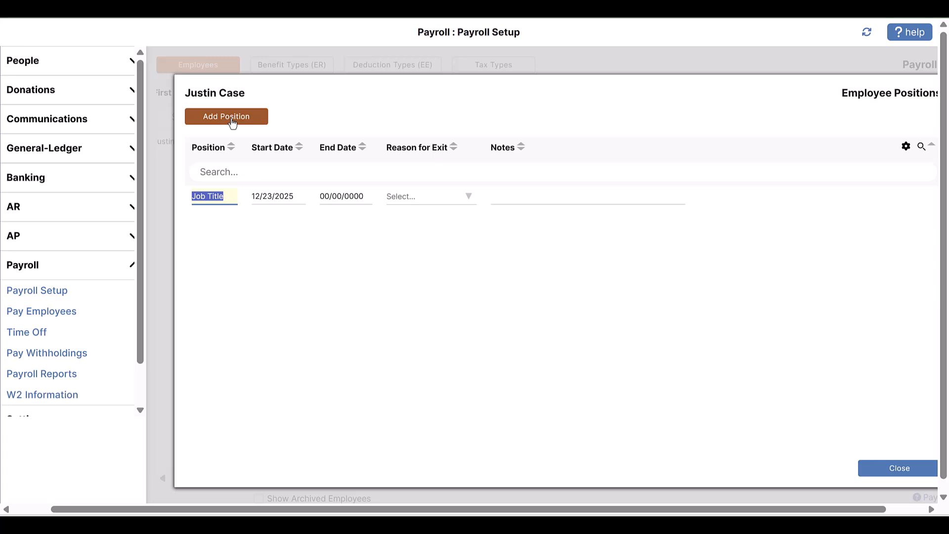
type("Admin")
key("Tab")
key("Tab")
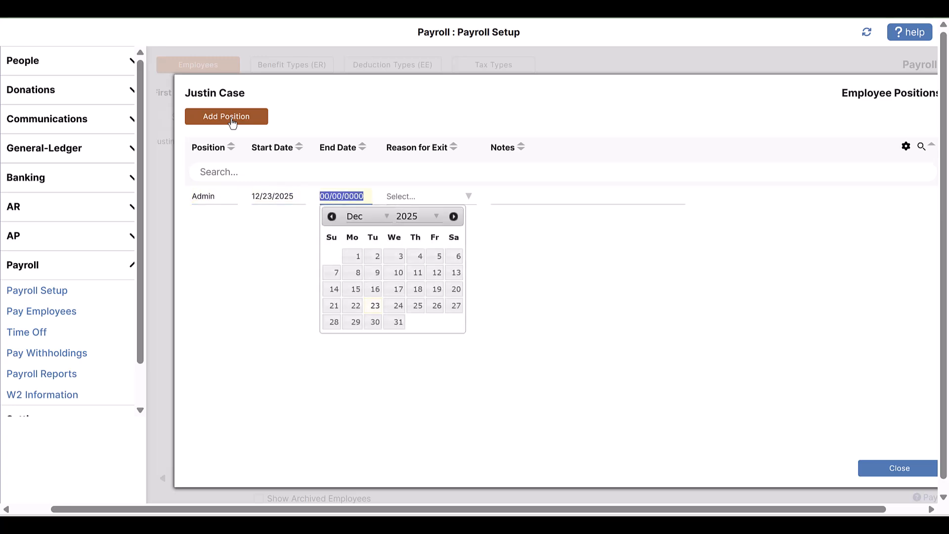
left_click(468, 197)
left_click(521, 197)
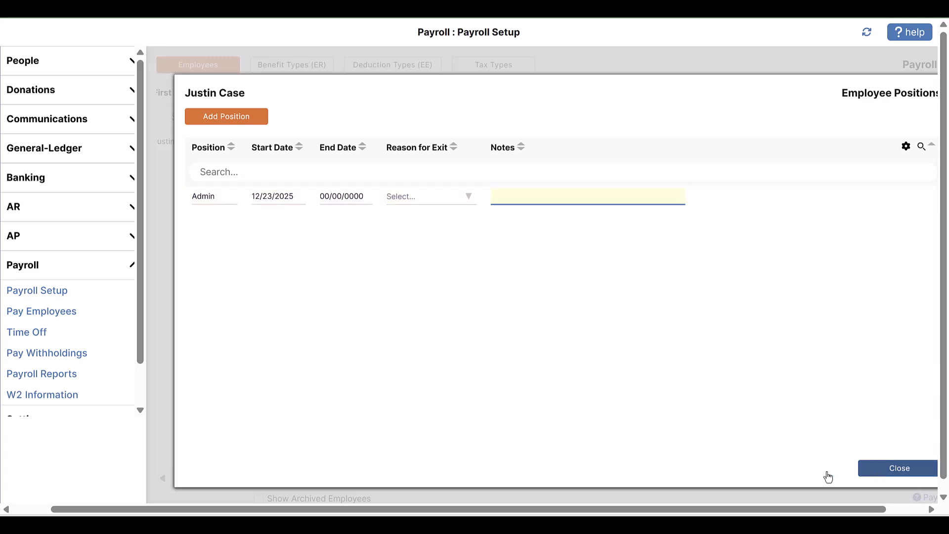
left_click(890, 469)
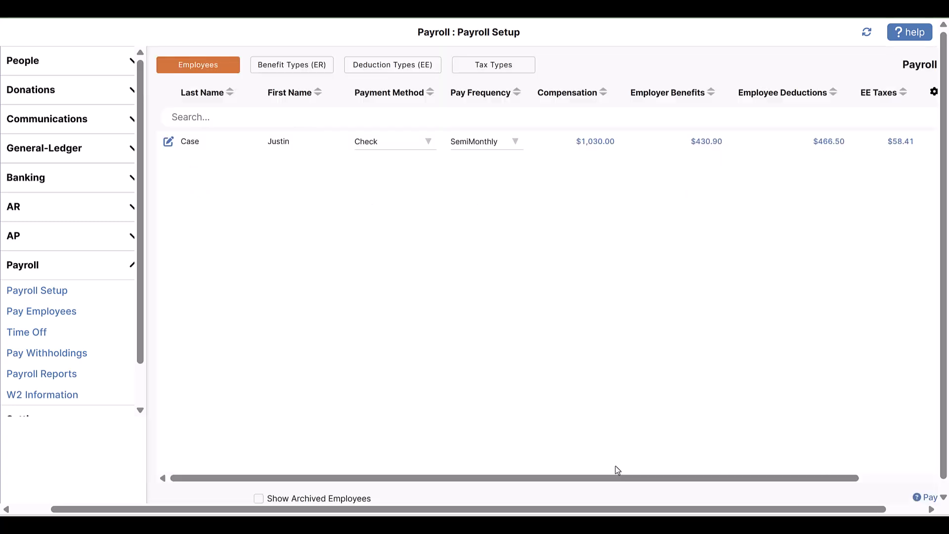
Enter "add notes" in the notes of the employee's form, check the status setting and close the form
left_click(168, 144)
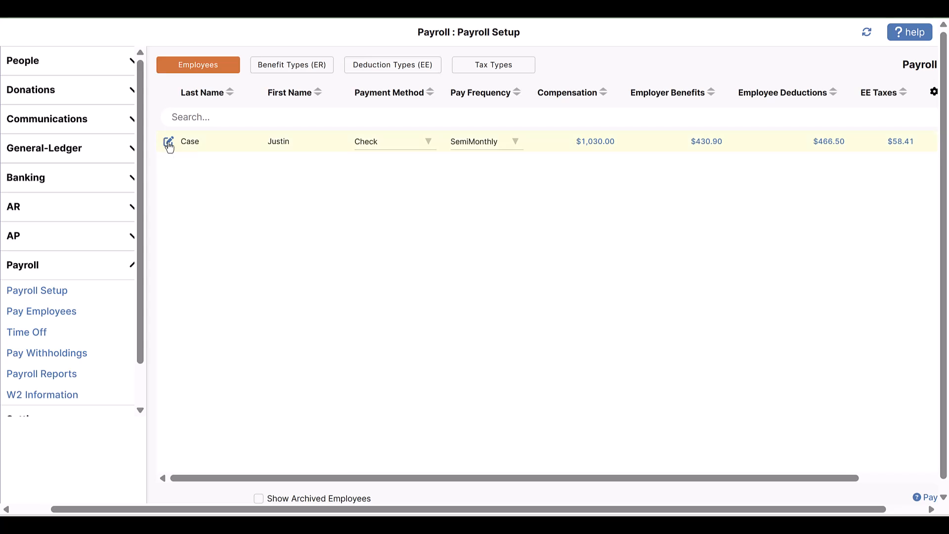
left_click(776, 163)
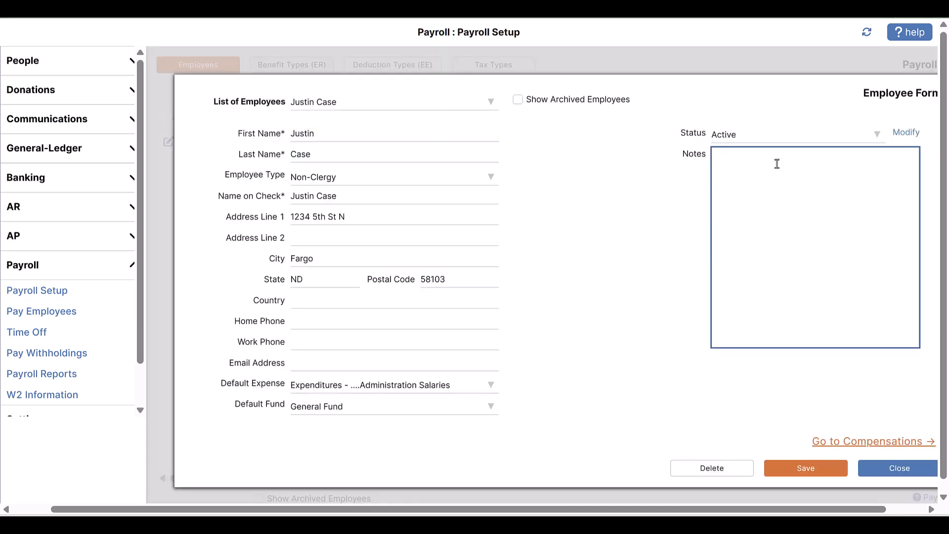
type("add notes")
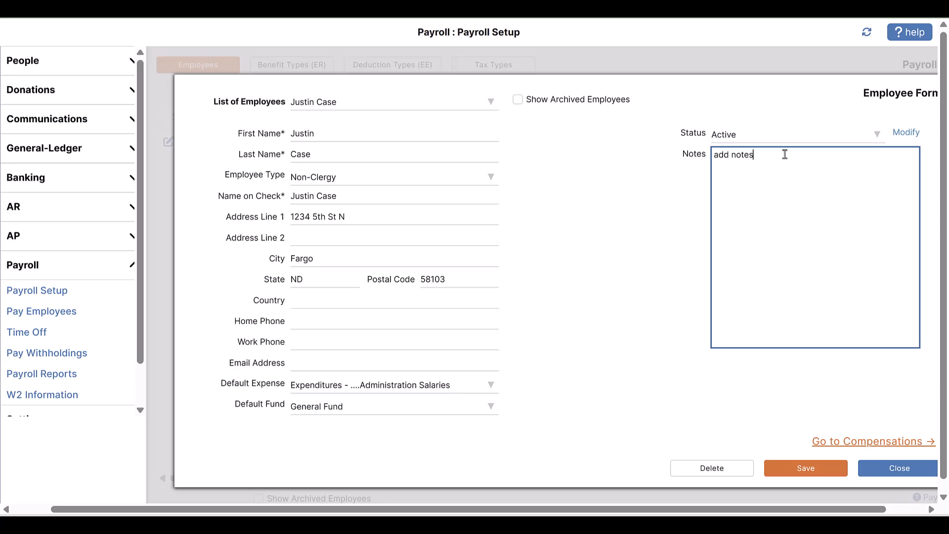
left_click(853, 137)
left_click(858, 141)
left_click(912, 465)
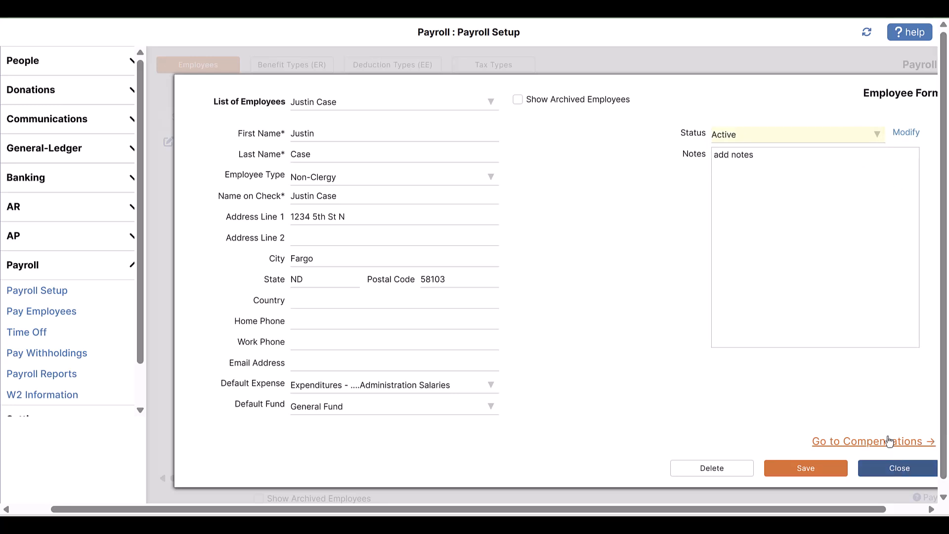
Look over the available payment methods and pay frequencies for the employee in the list
left_click(427, 143)
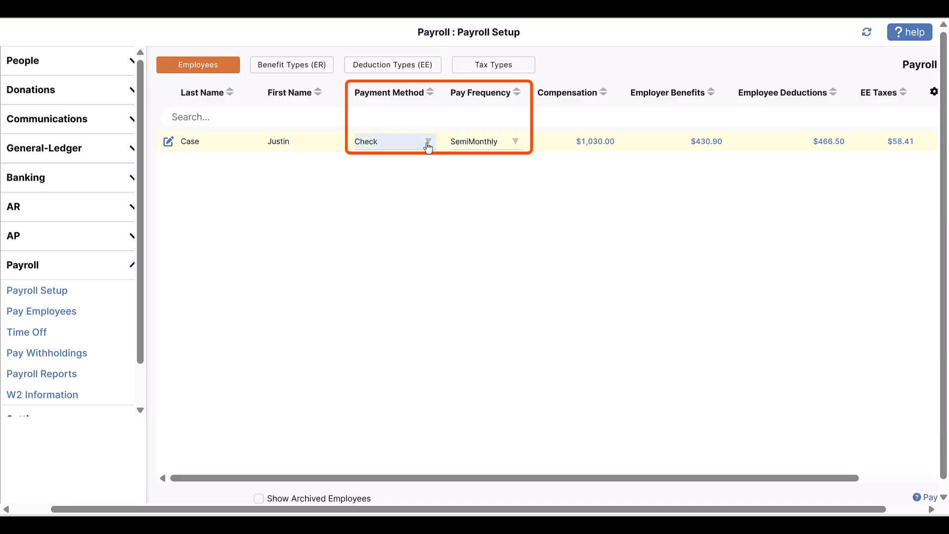
left_click(428, 145)
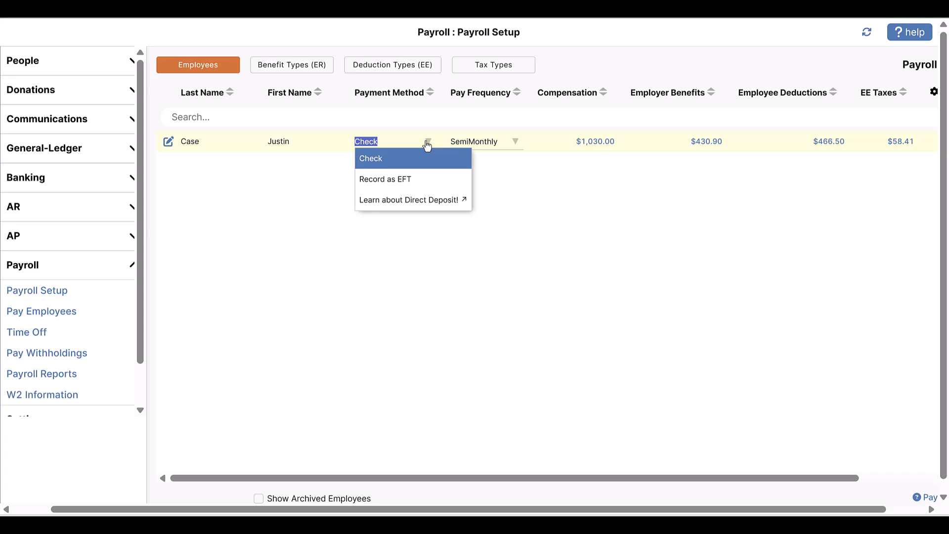
left_click(427, 144)
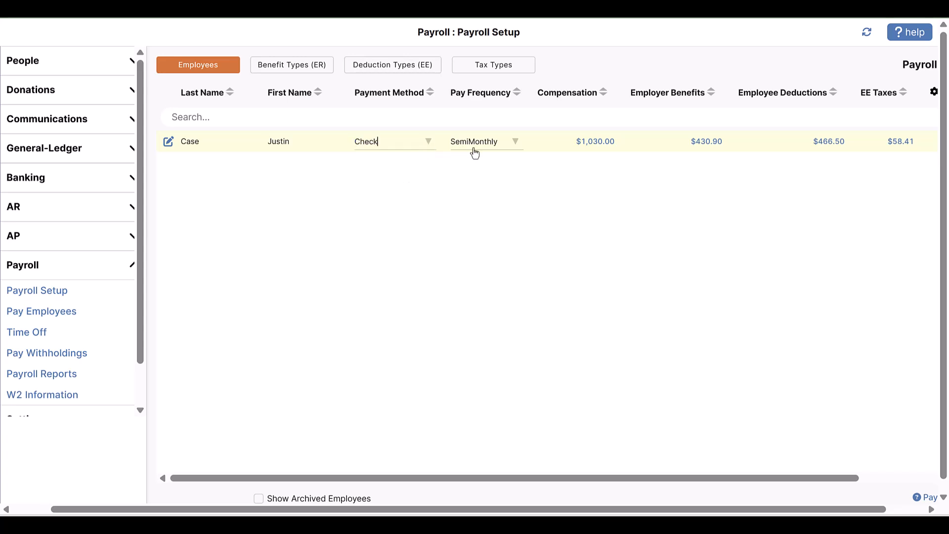
left_click(513, 145)
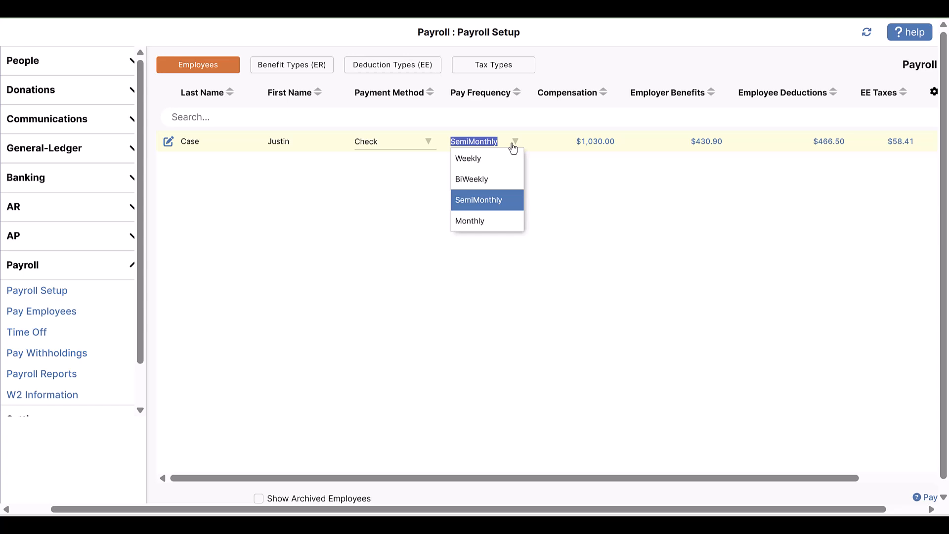
left_click(514, 143)
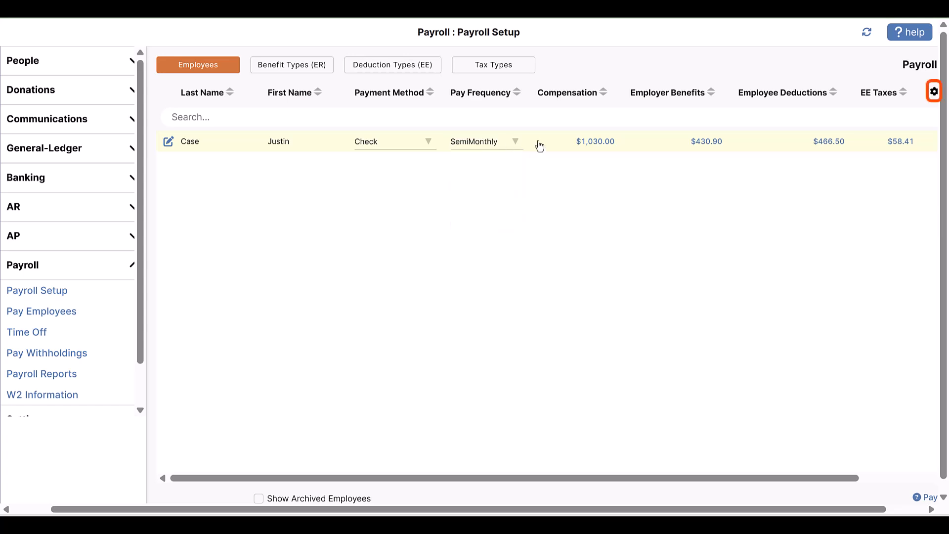
Remove the Position and Net Pay columns from the employee list display
left_click(934, 92)
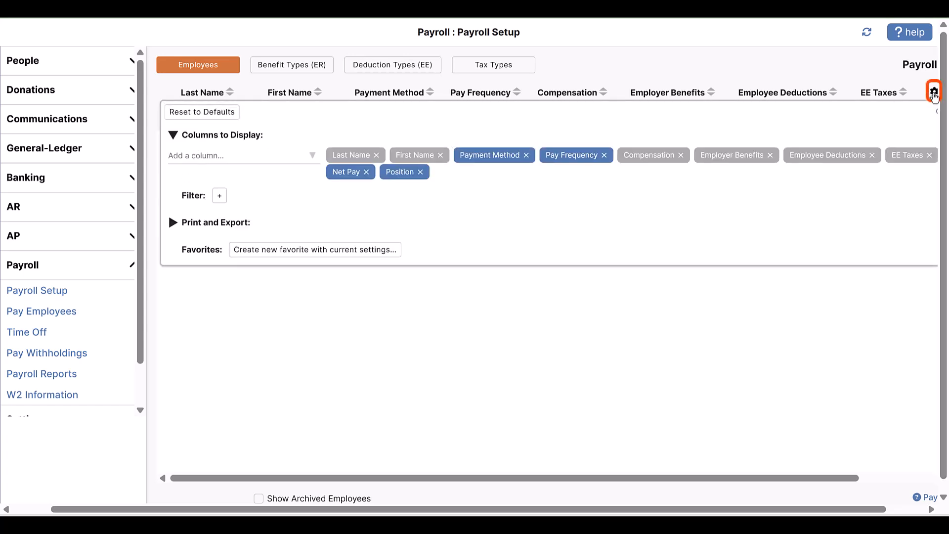
left_click(420, 172)
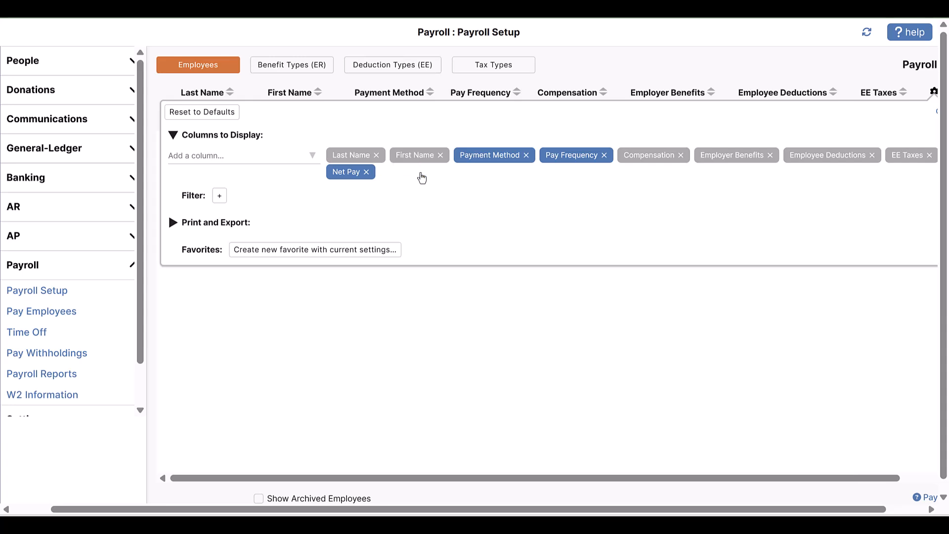
left_click(366, 171)
Add the Position, Net Pay and Status columns to the employee list and close the column settings
left_click(312, 156)
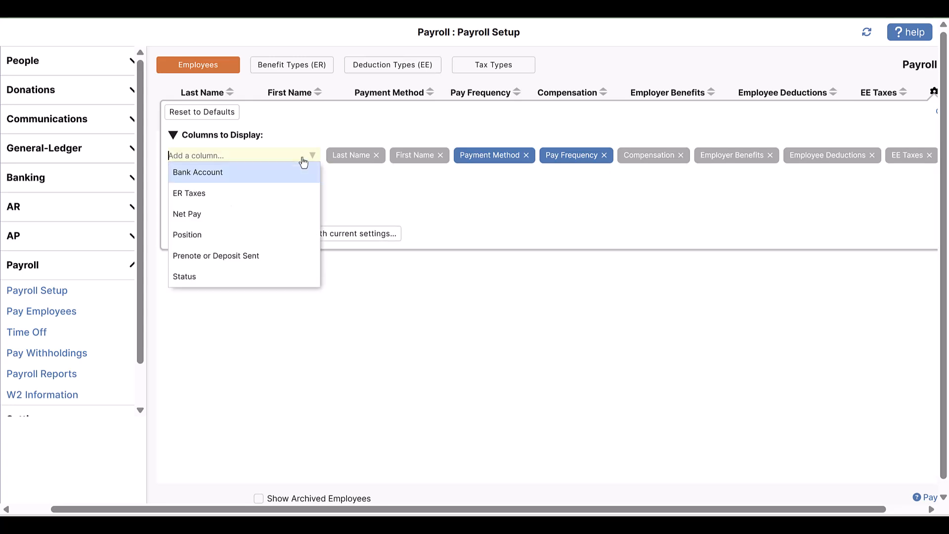
left_click(248, 234)
left_click(257, 157)
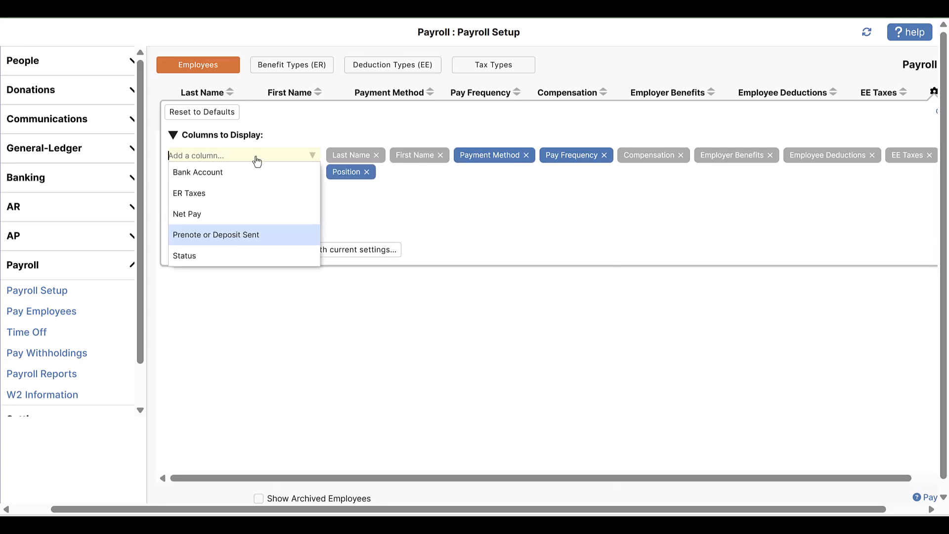
left_click(235, 213)
left_click(257, 157)
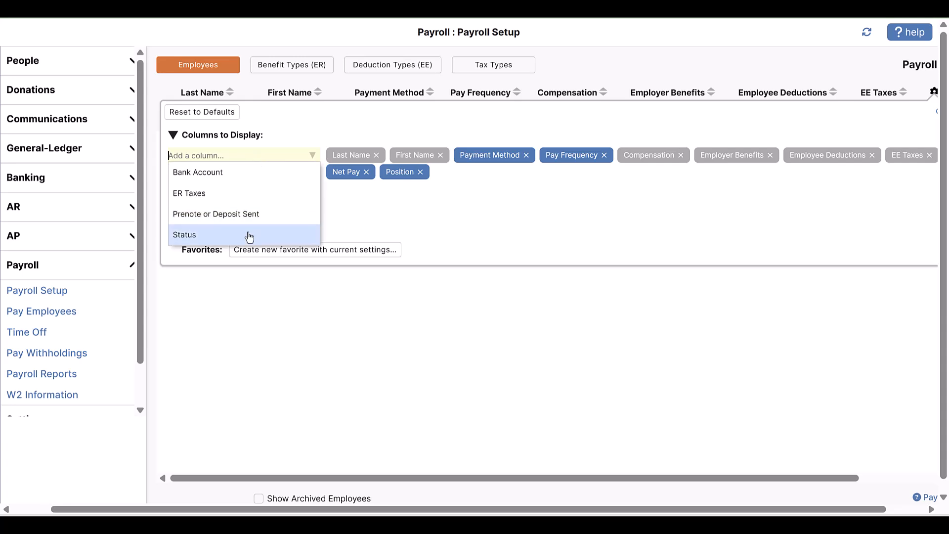
left_click(251, 235)
left_click(934, 94)
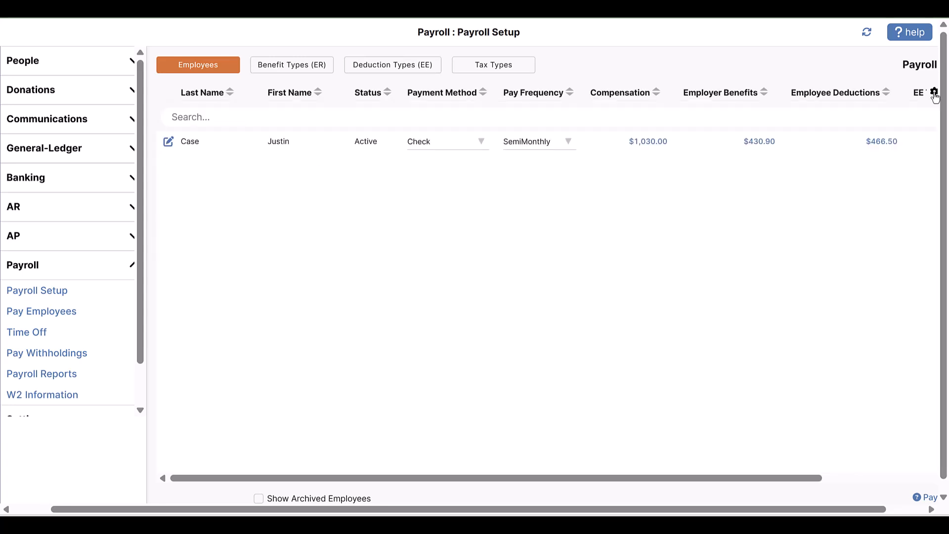